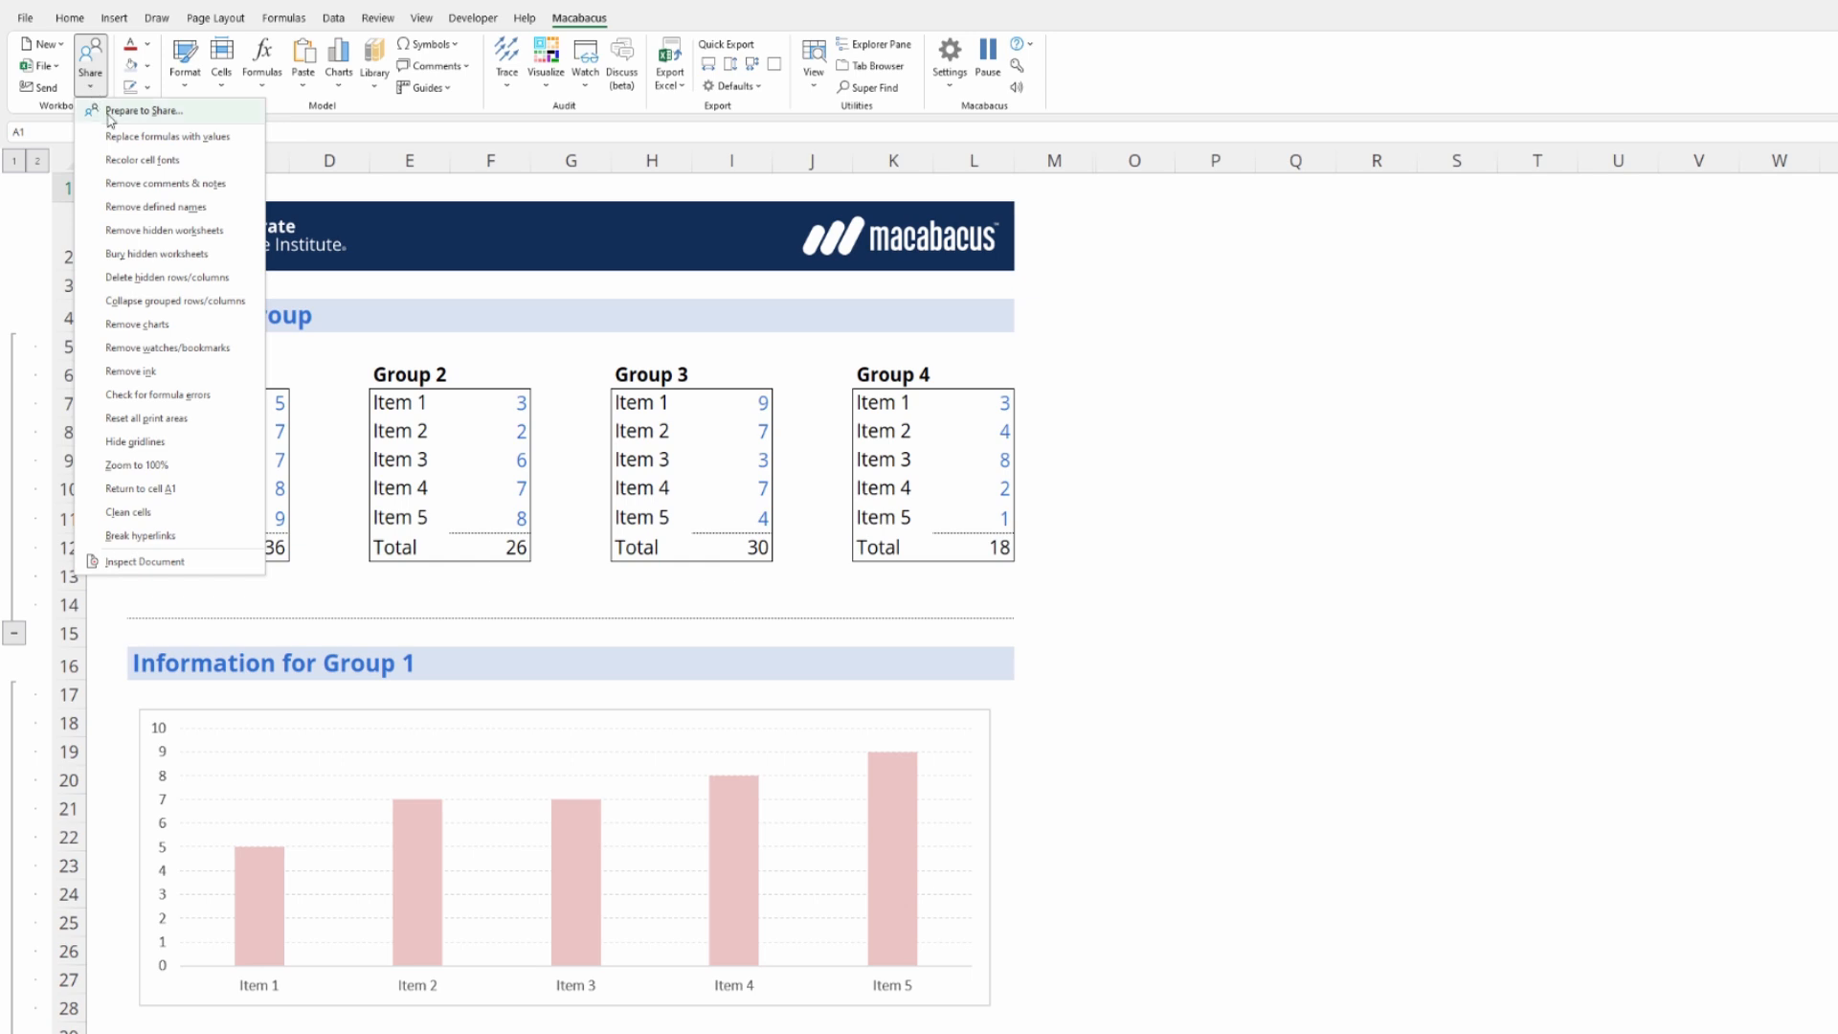
Review the cleanup options in the Prepare to Share dialog, and leave it without applying anything.
click(145, 115)
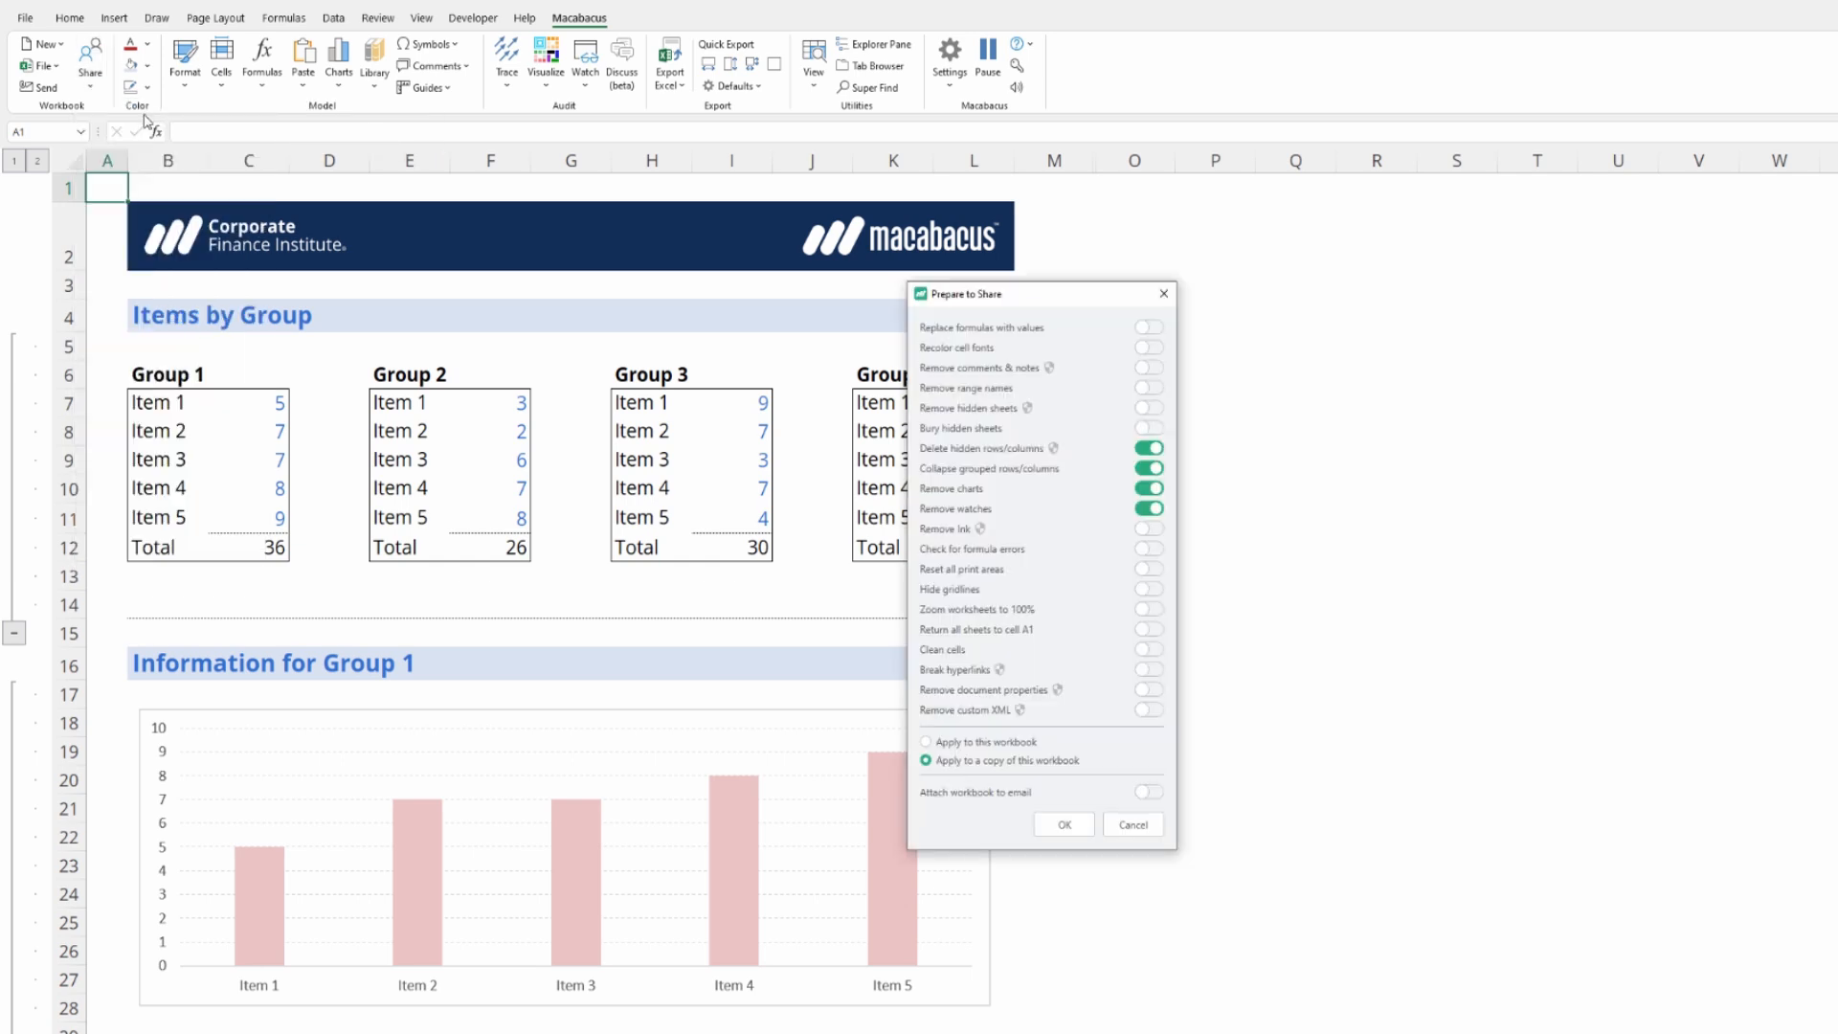
drag(1053, 304, 1202, 237)
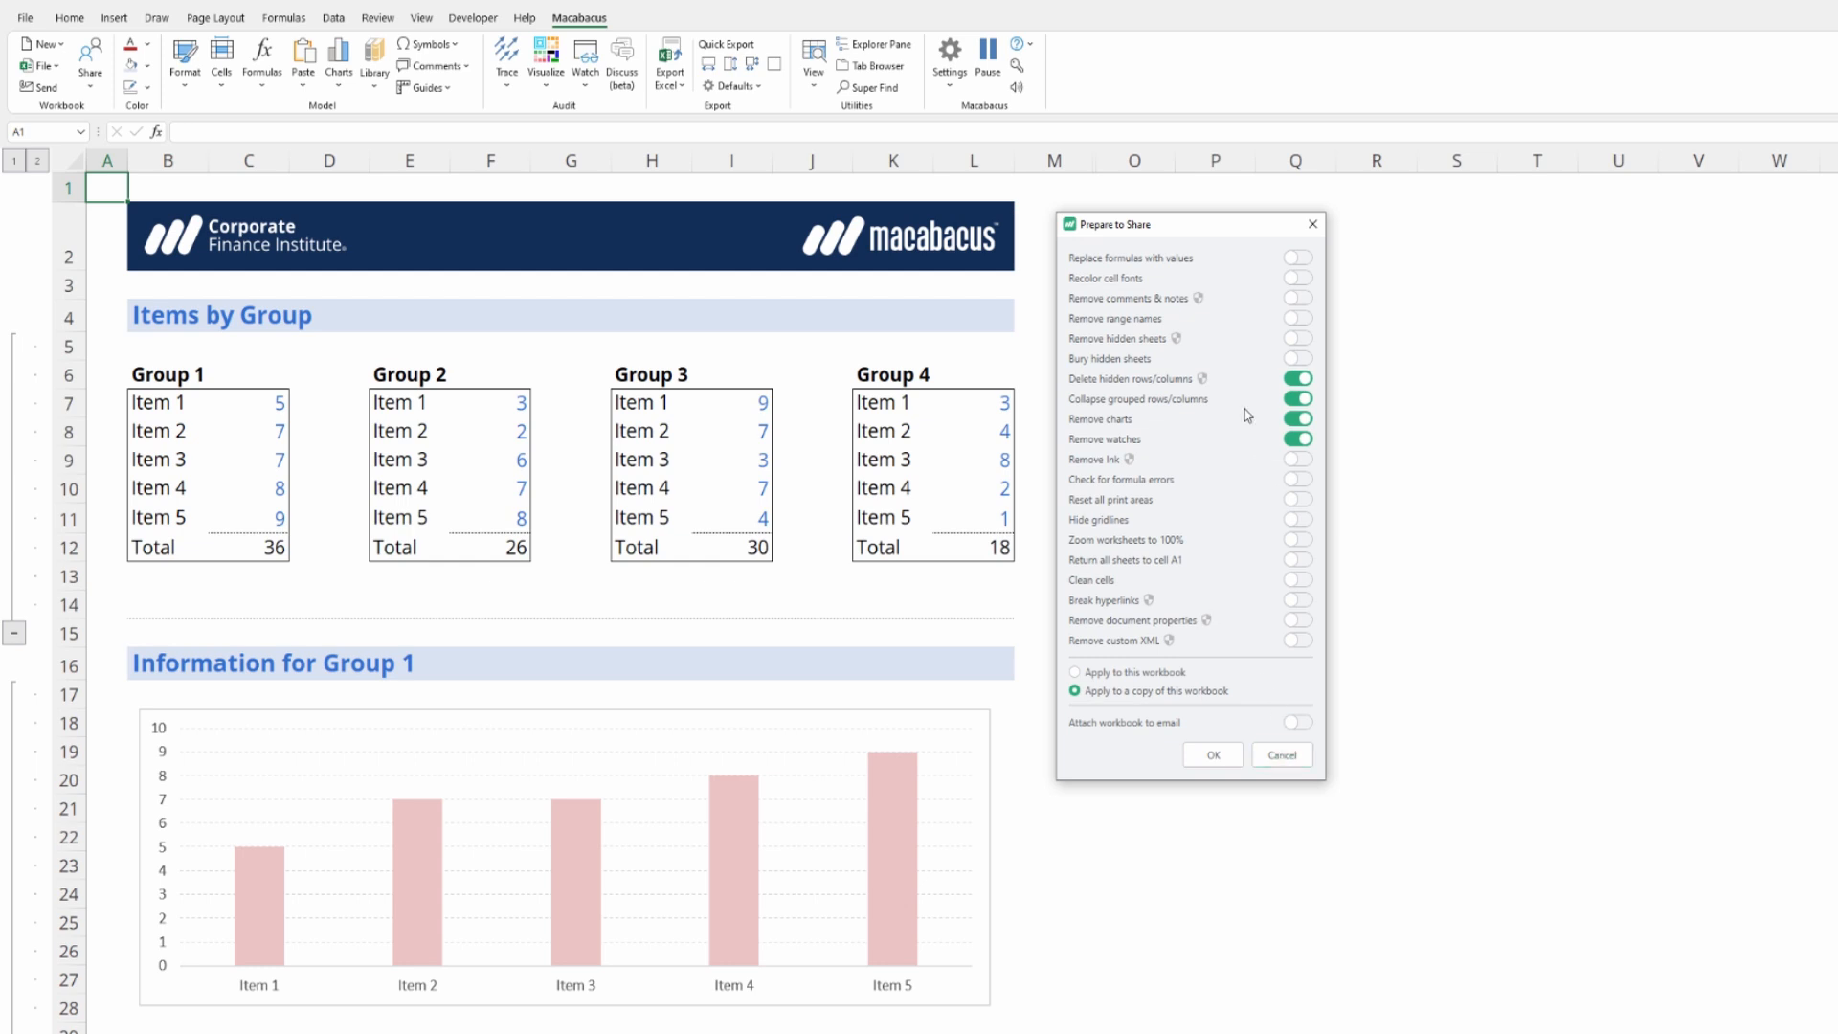
click(1282, 755)
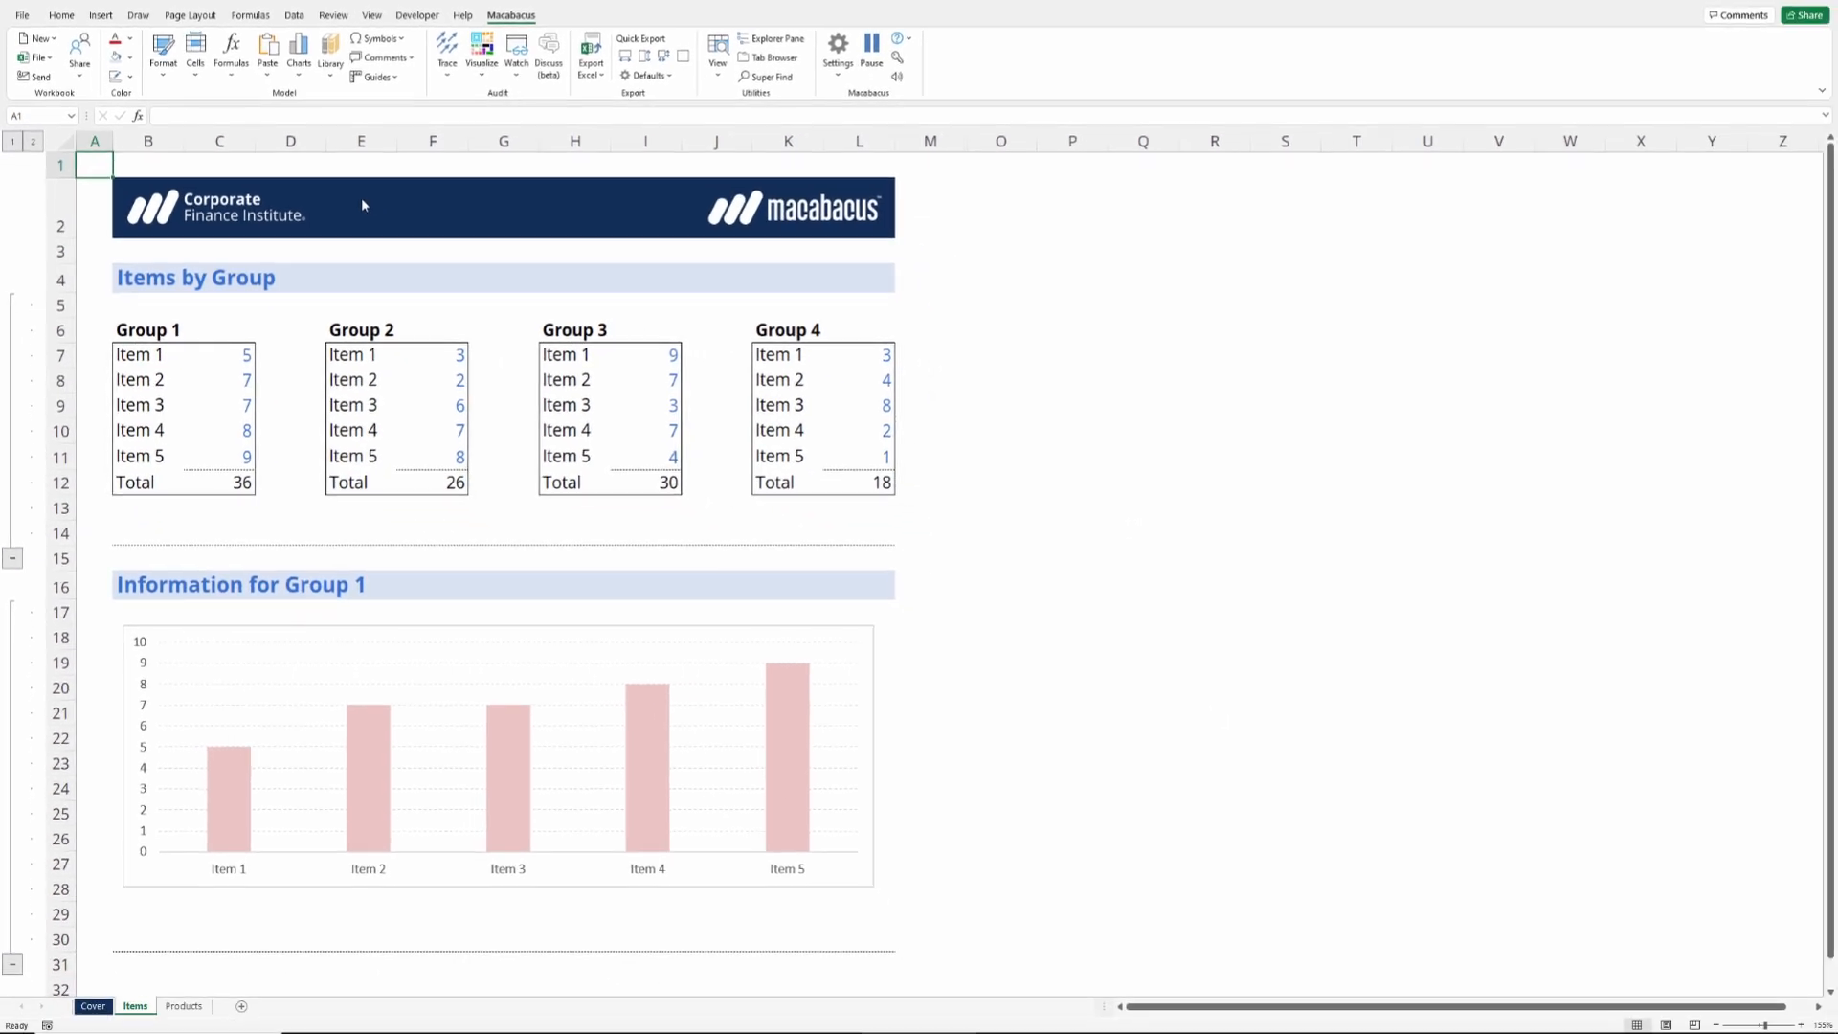
Step across row 1 to column M to check for hidden columns, and return to cell A1.
key(Right)
key(Right)
key(Right)
key(Right)
key(Right)
key(Right)
key(Right)
key(Right)
key(Right)
key(Right)
key(Right)
key(Right)
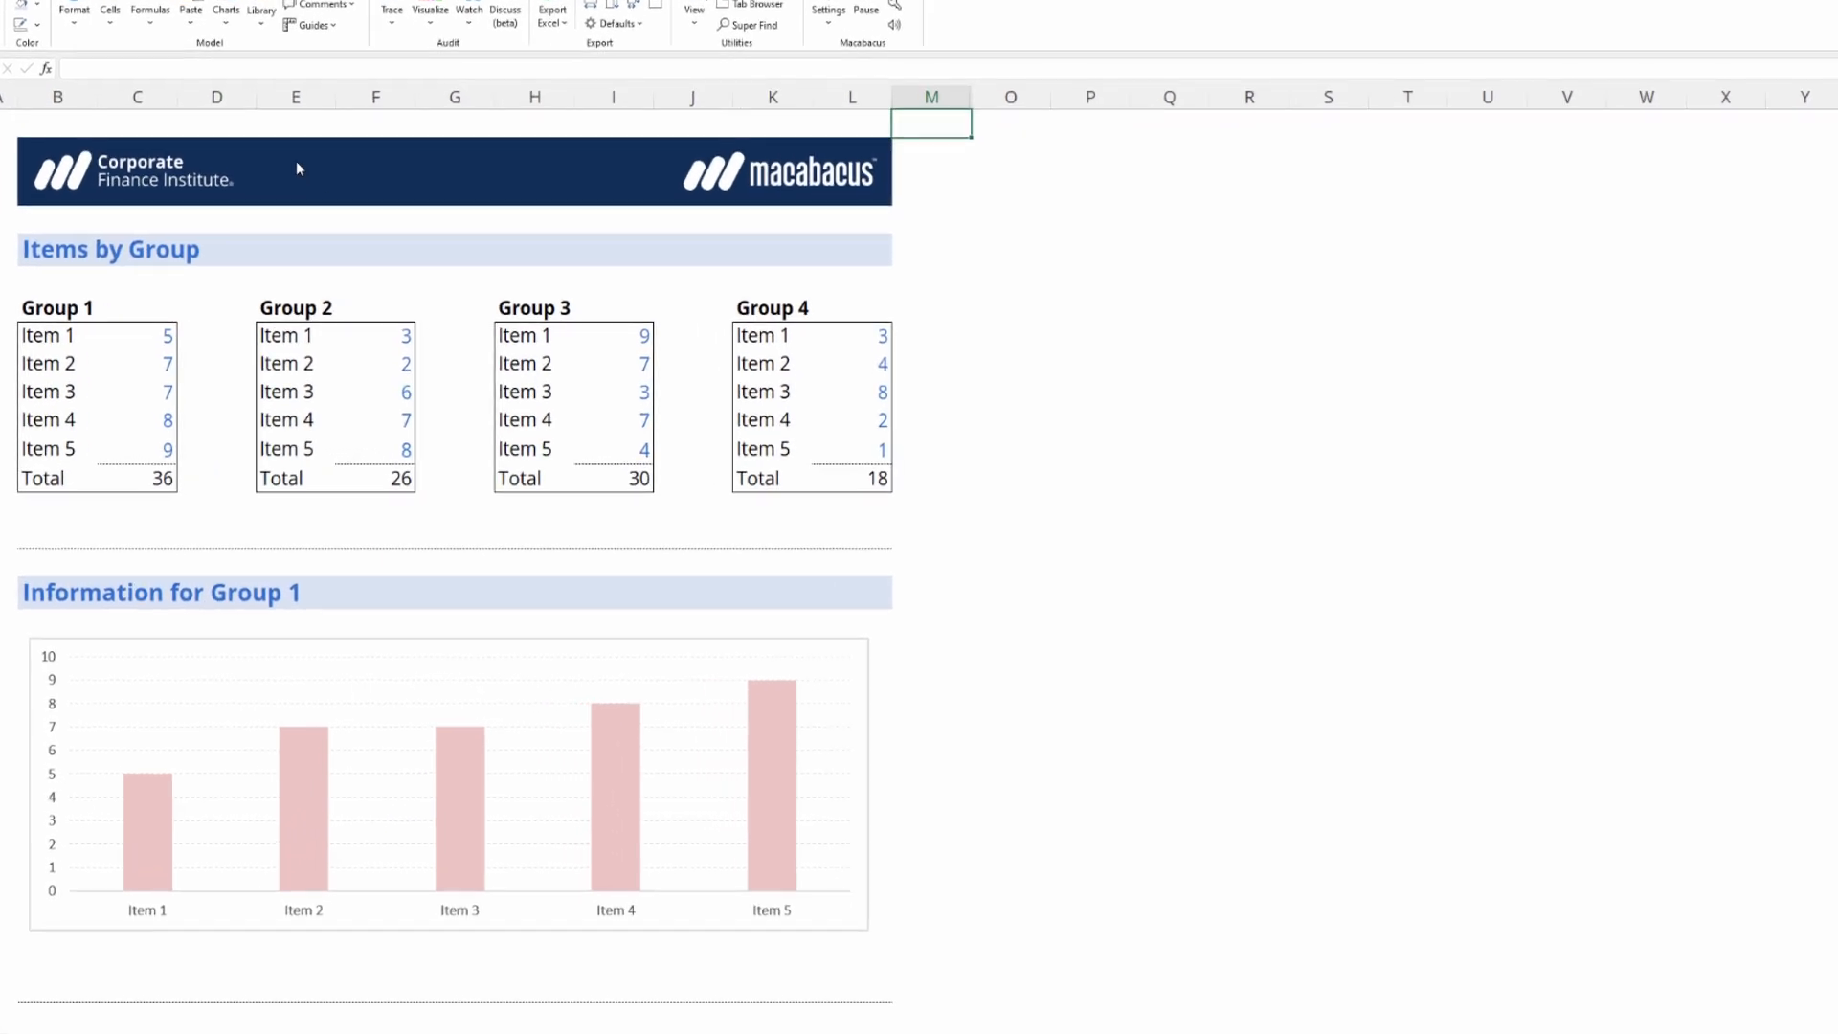
key(shift+Down)
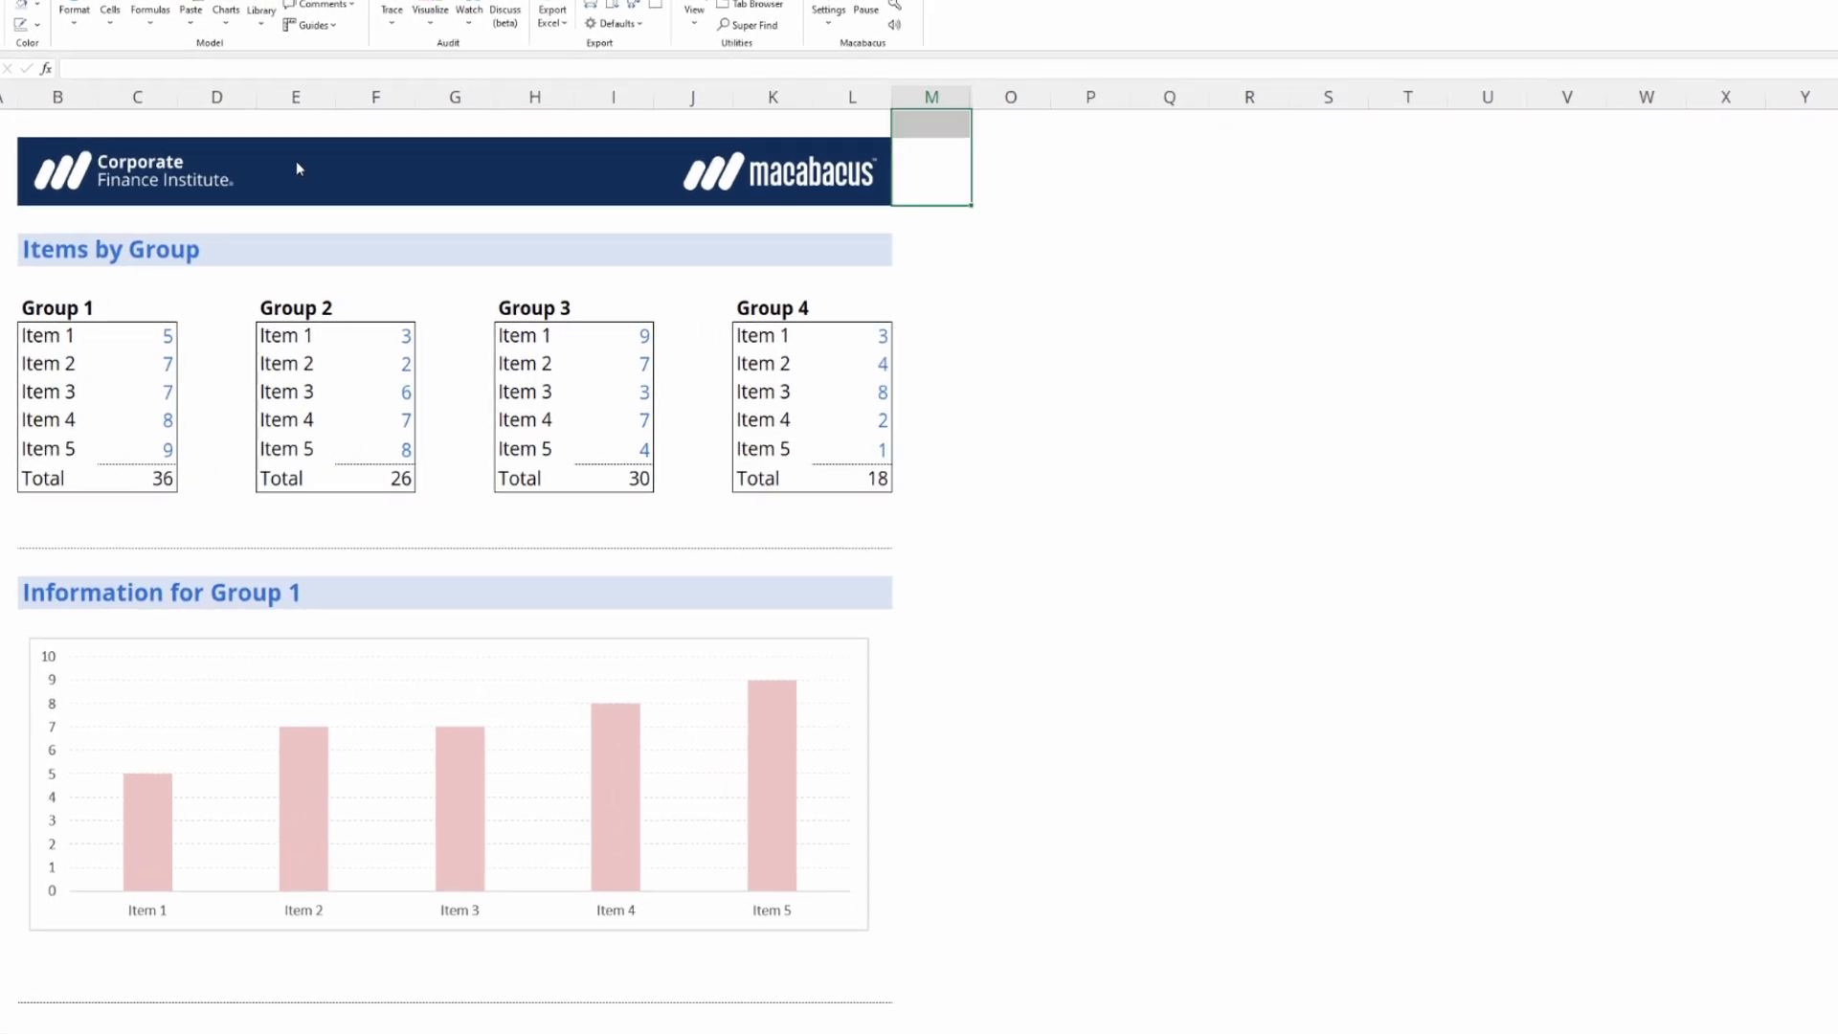
key(shift+Right)
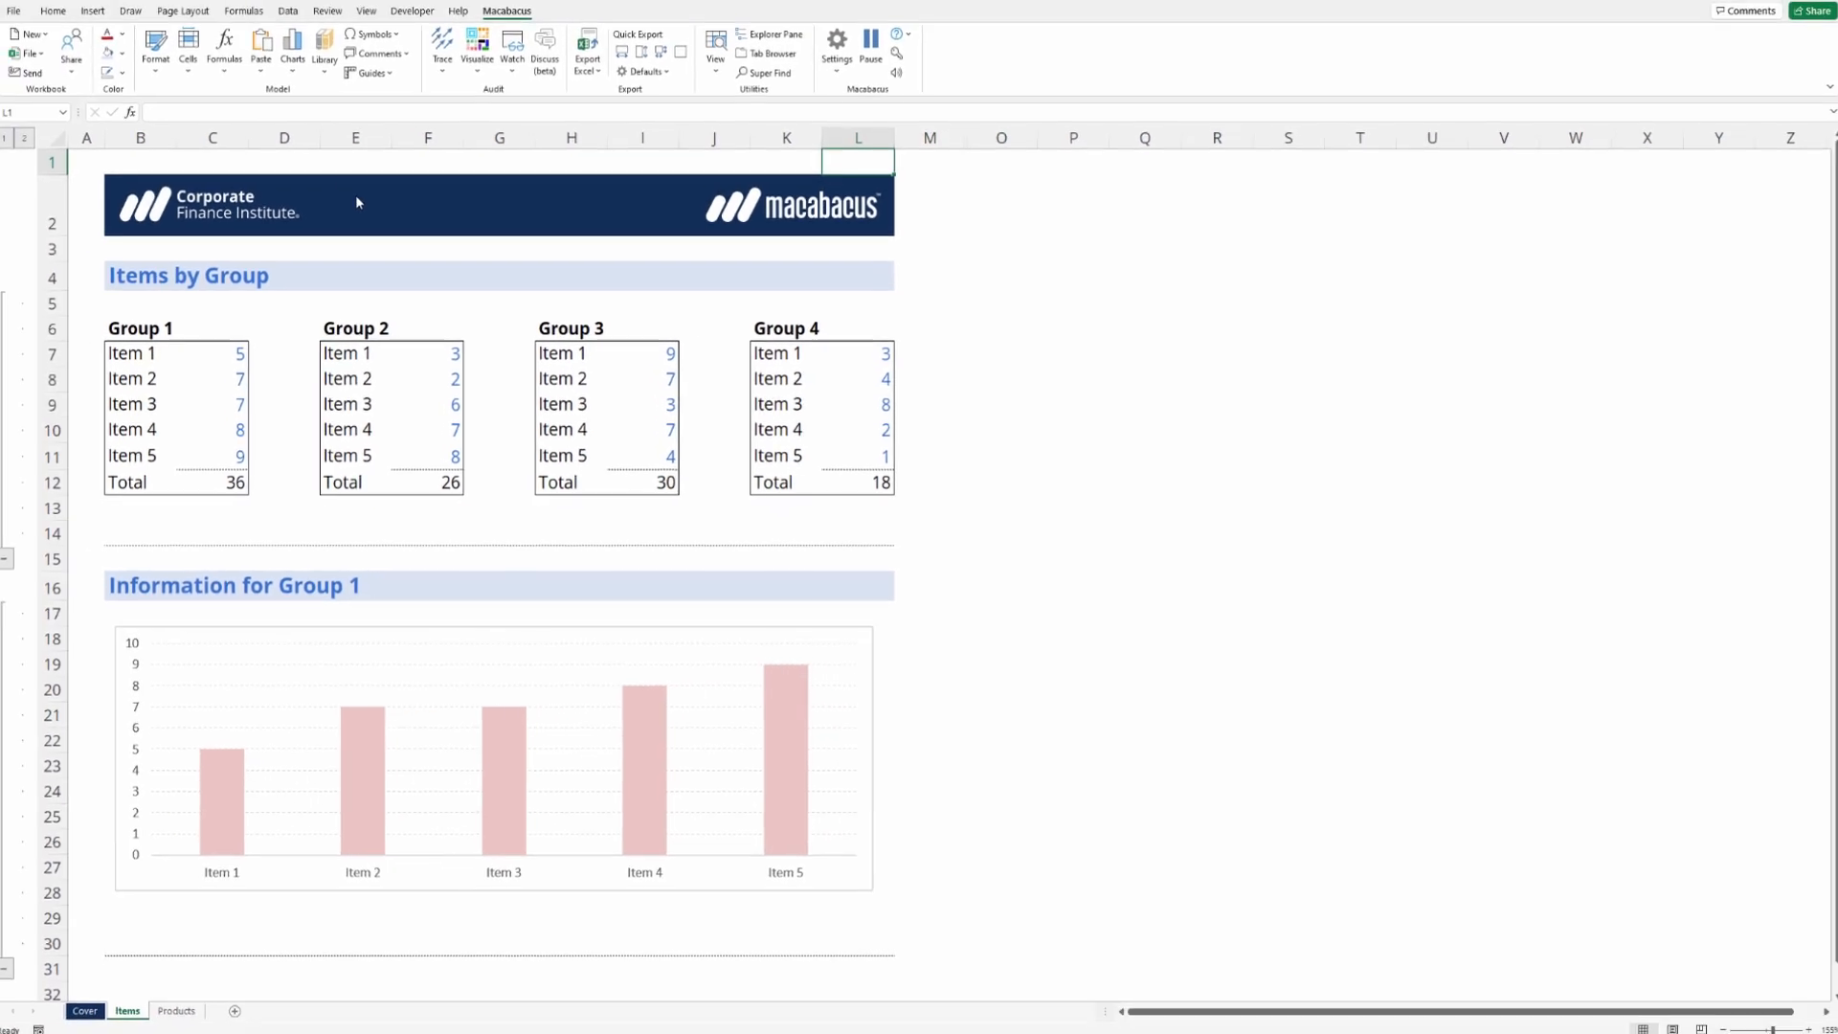
key(ctrl+Home)
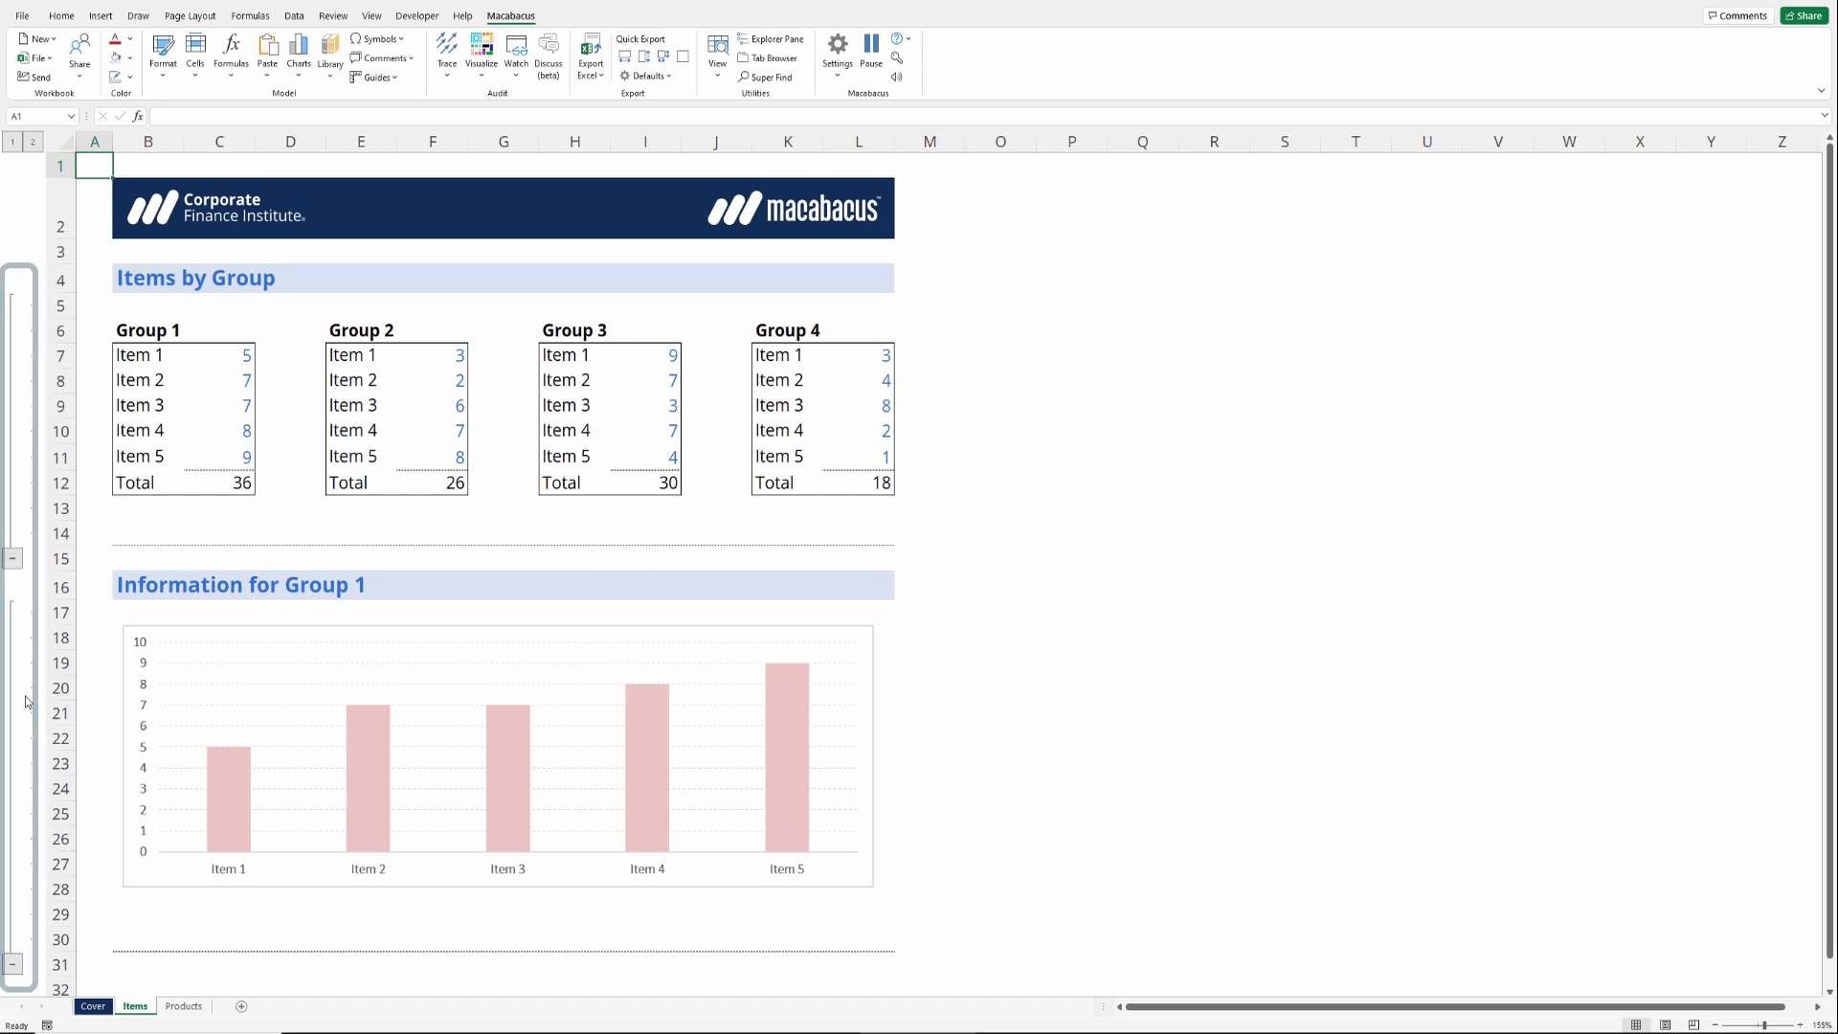
Collapse both row groups, under Information for Group 1 and Items by Group, and select A3:M34.
click(11, 967)
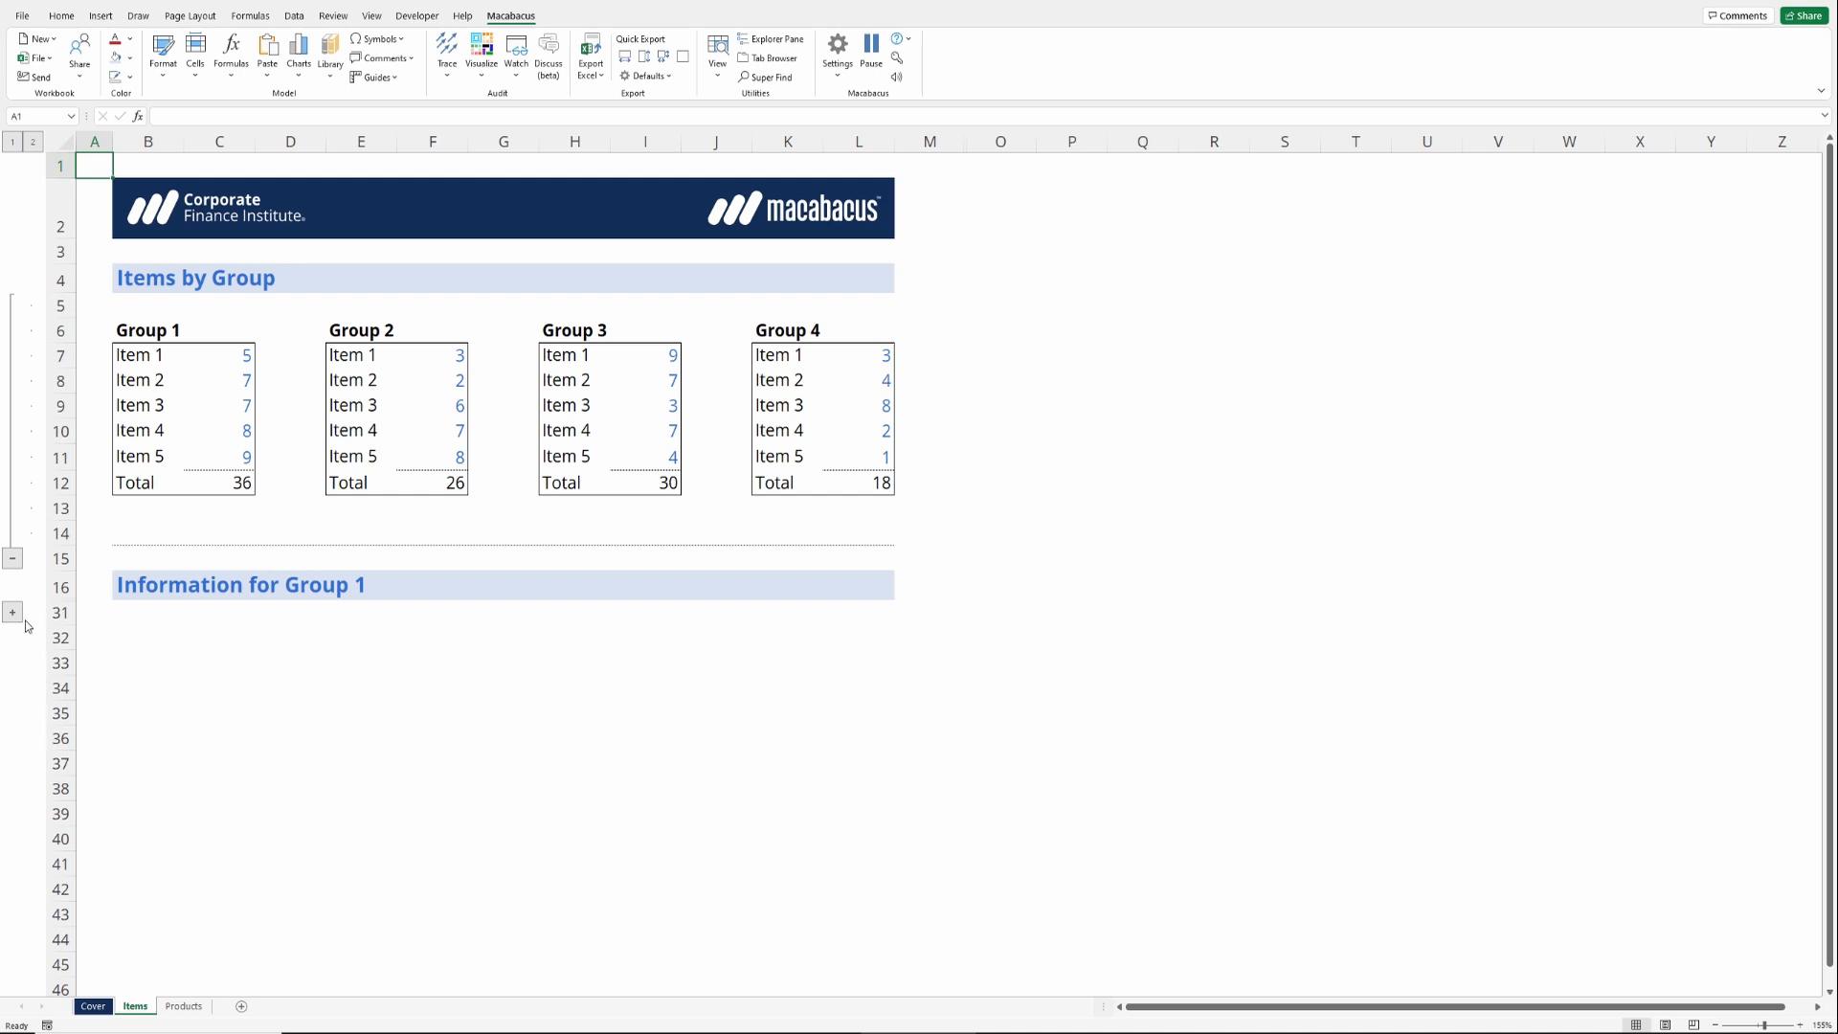
click(14, 561)
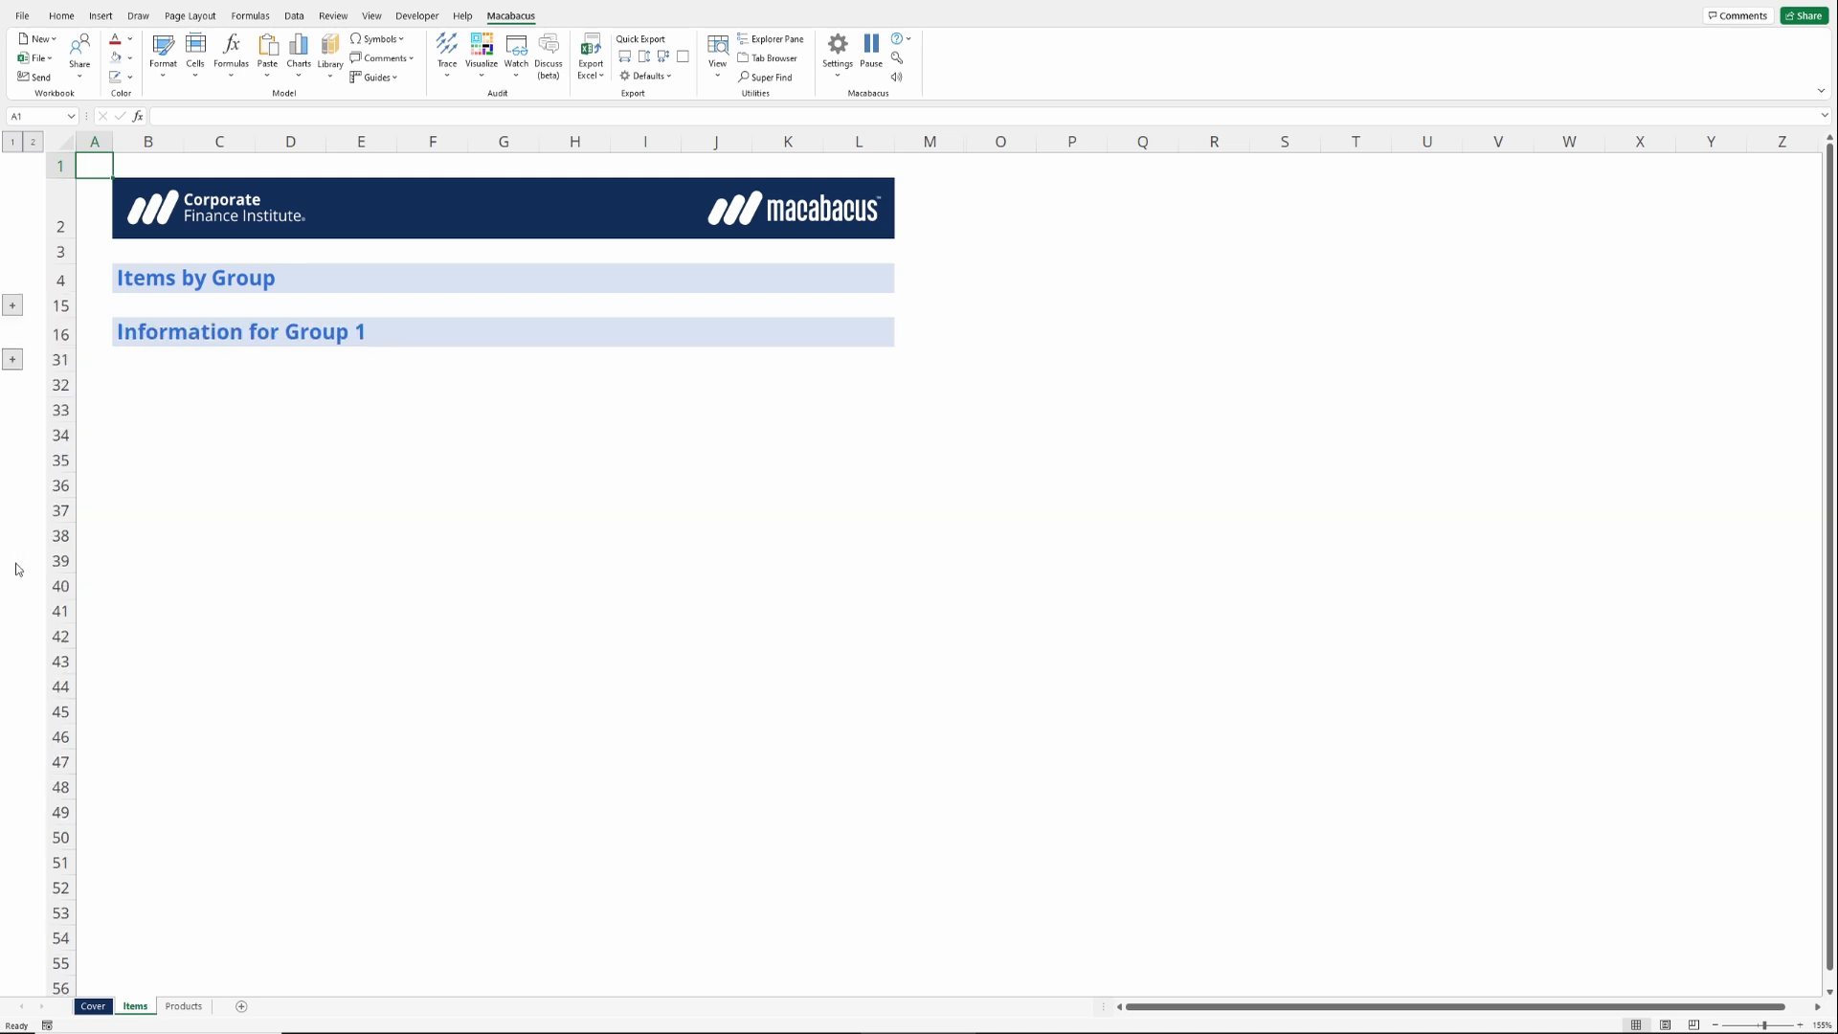
click(97, 249)
drag(97, 249, 946, 433)
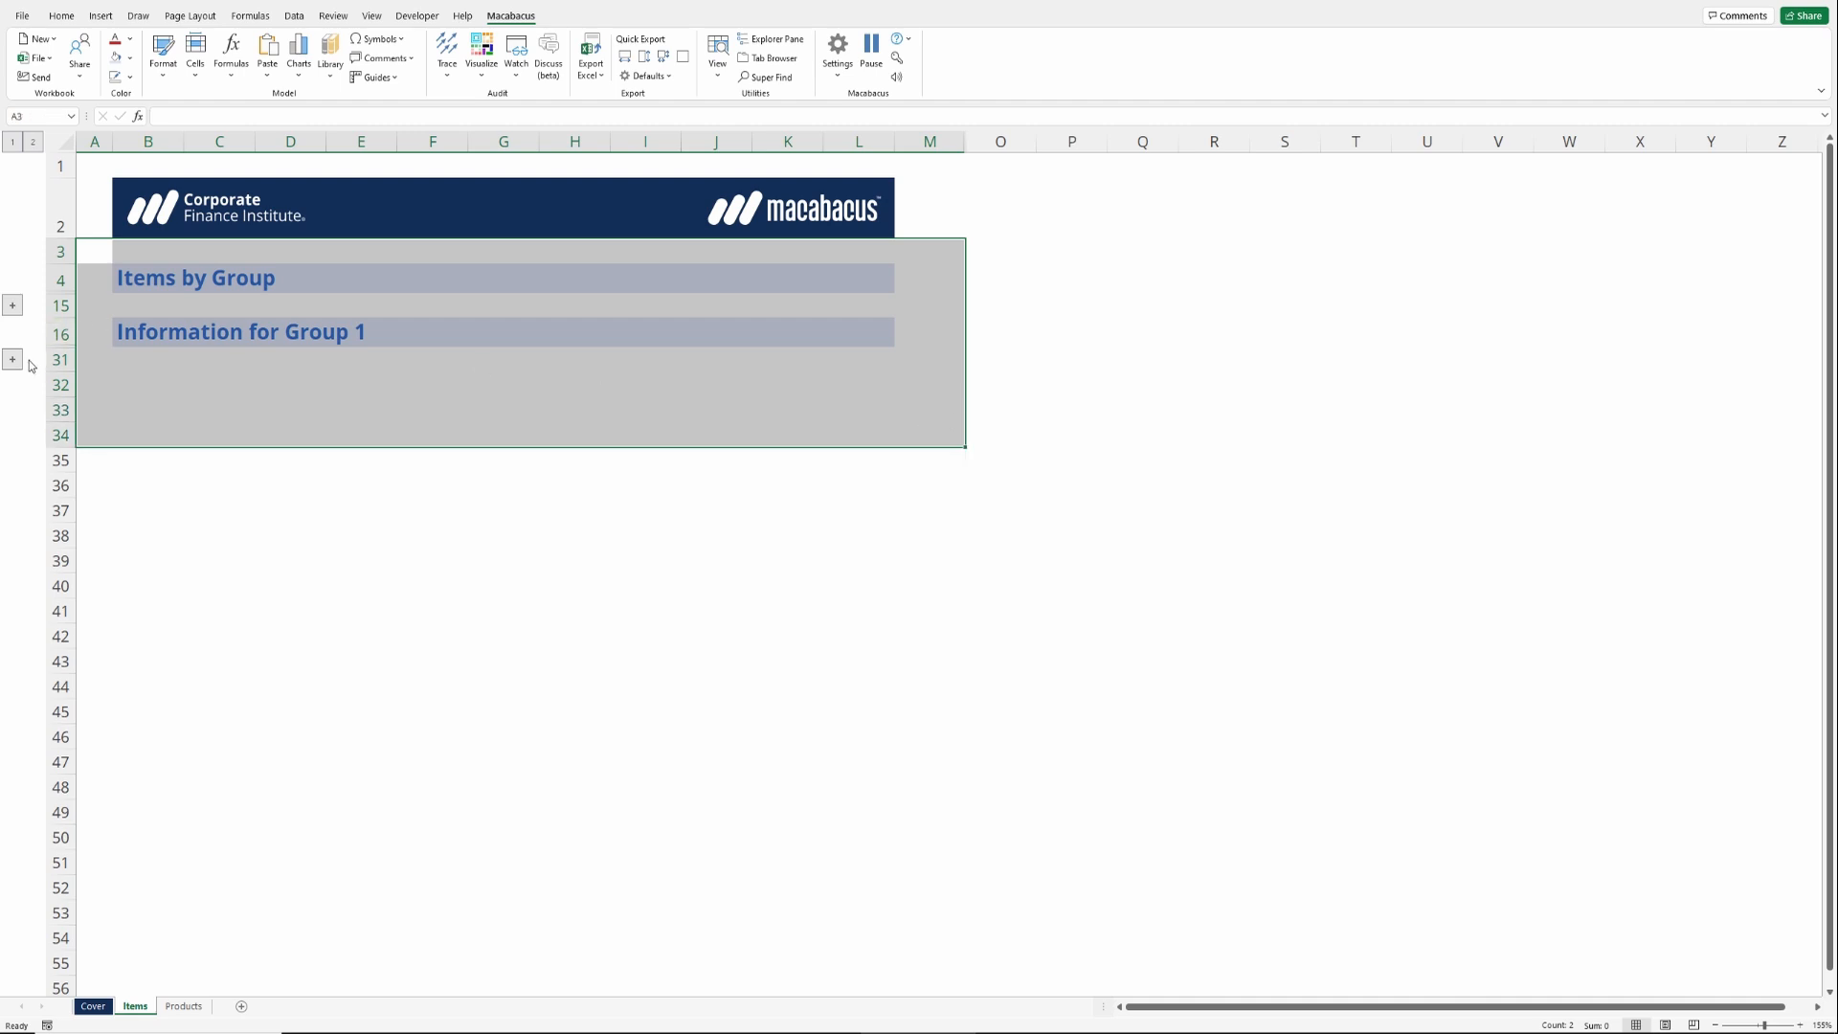
Expand the Items by Group and Information for Group 1 row groups again, and select cell A1.
click(13, 308)
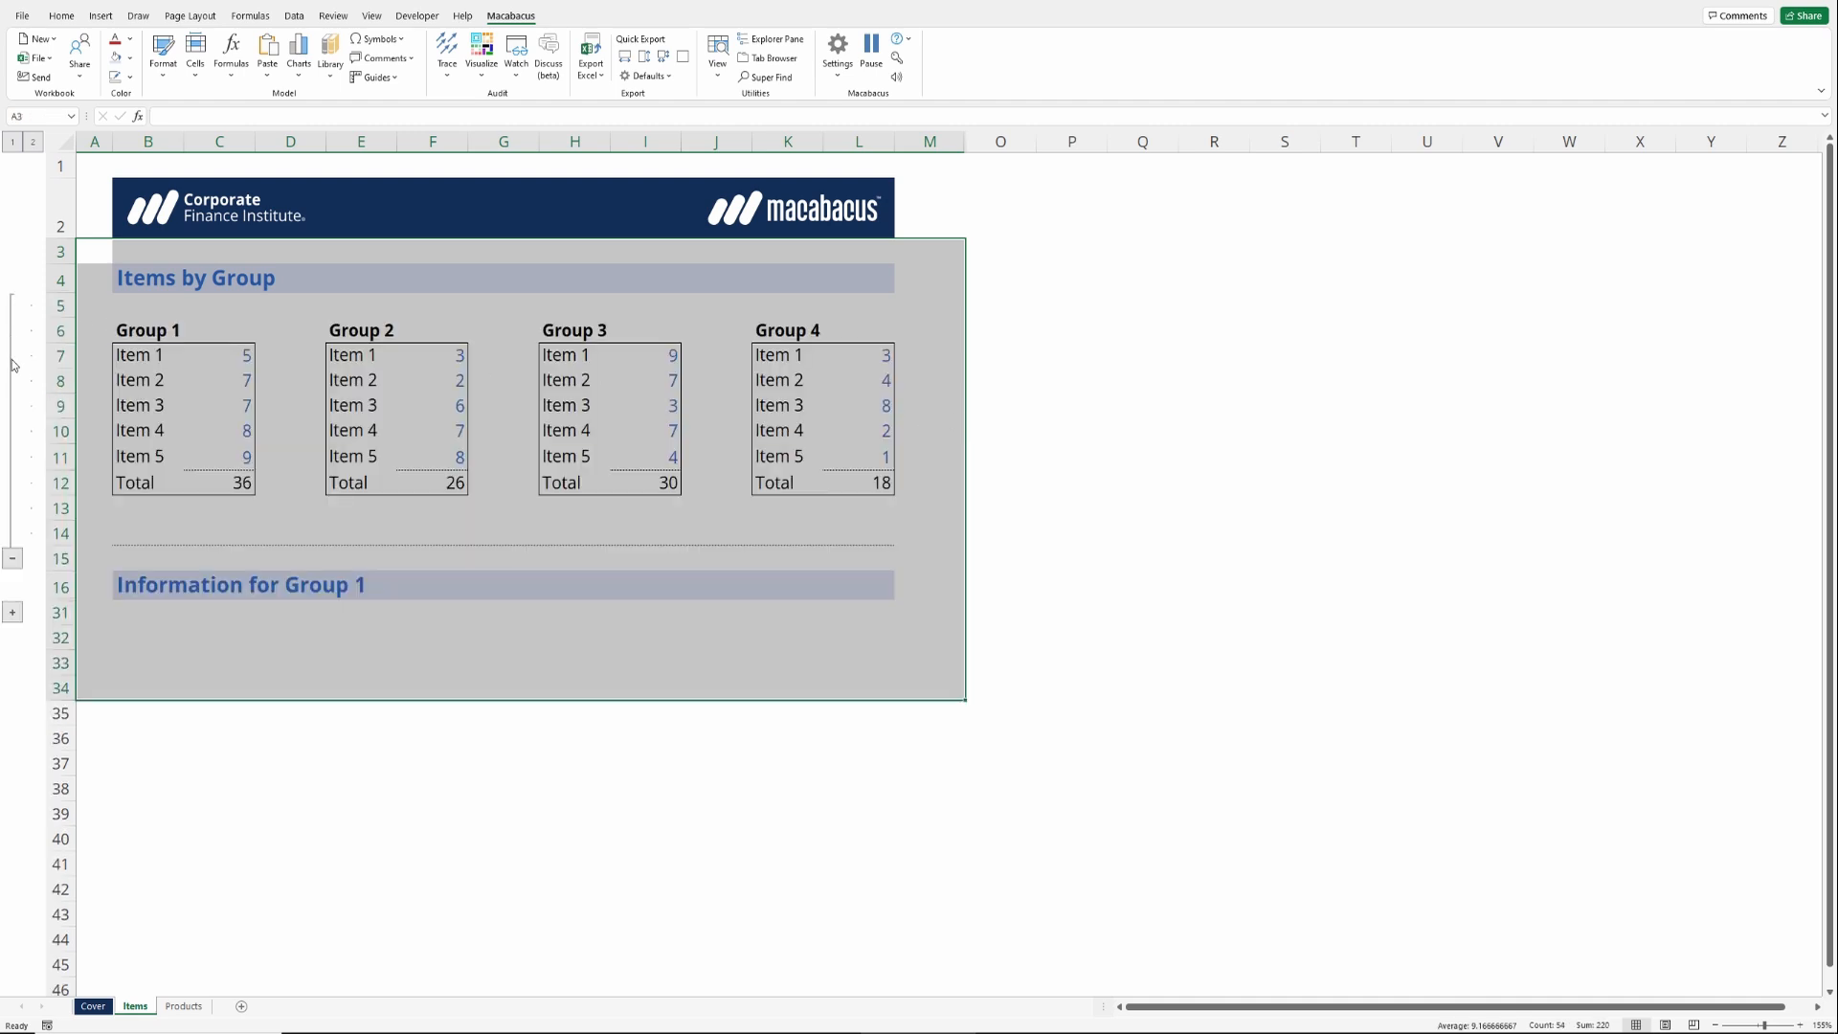
click(12, 616)
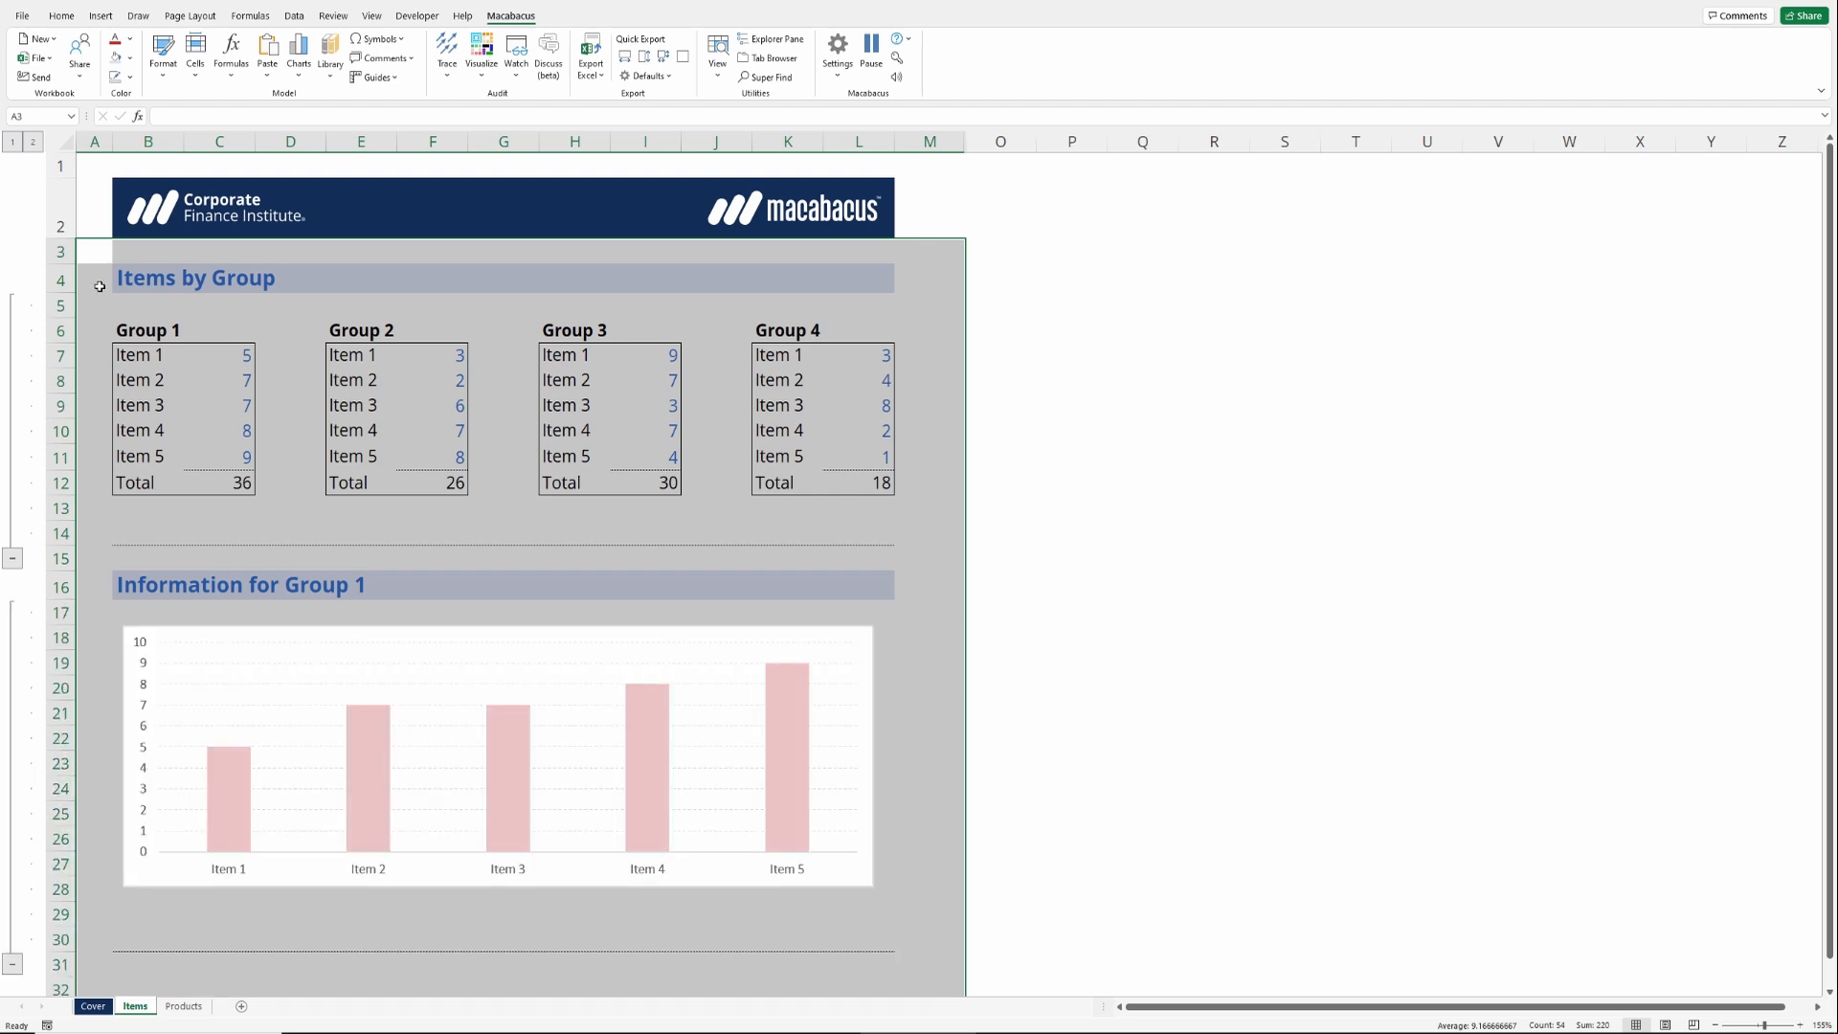
click(94, 169)
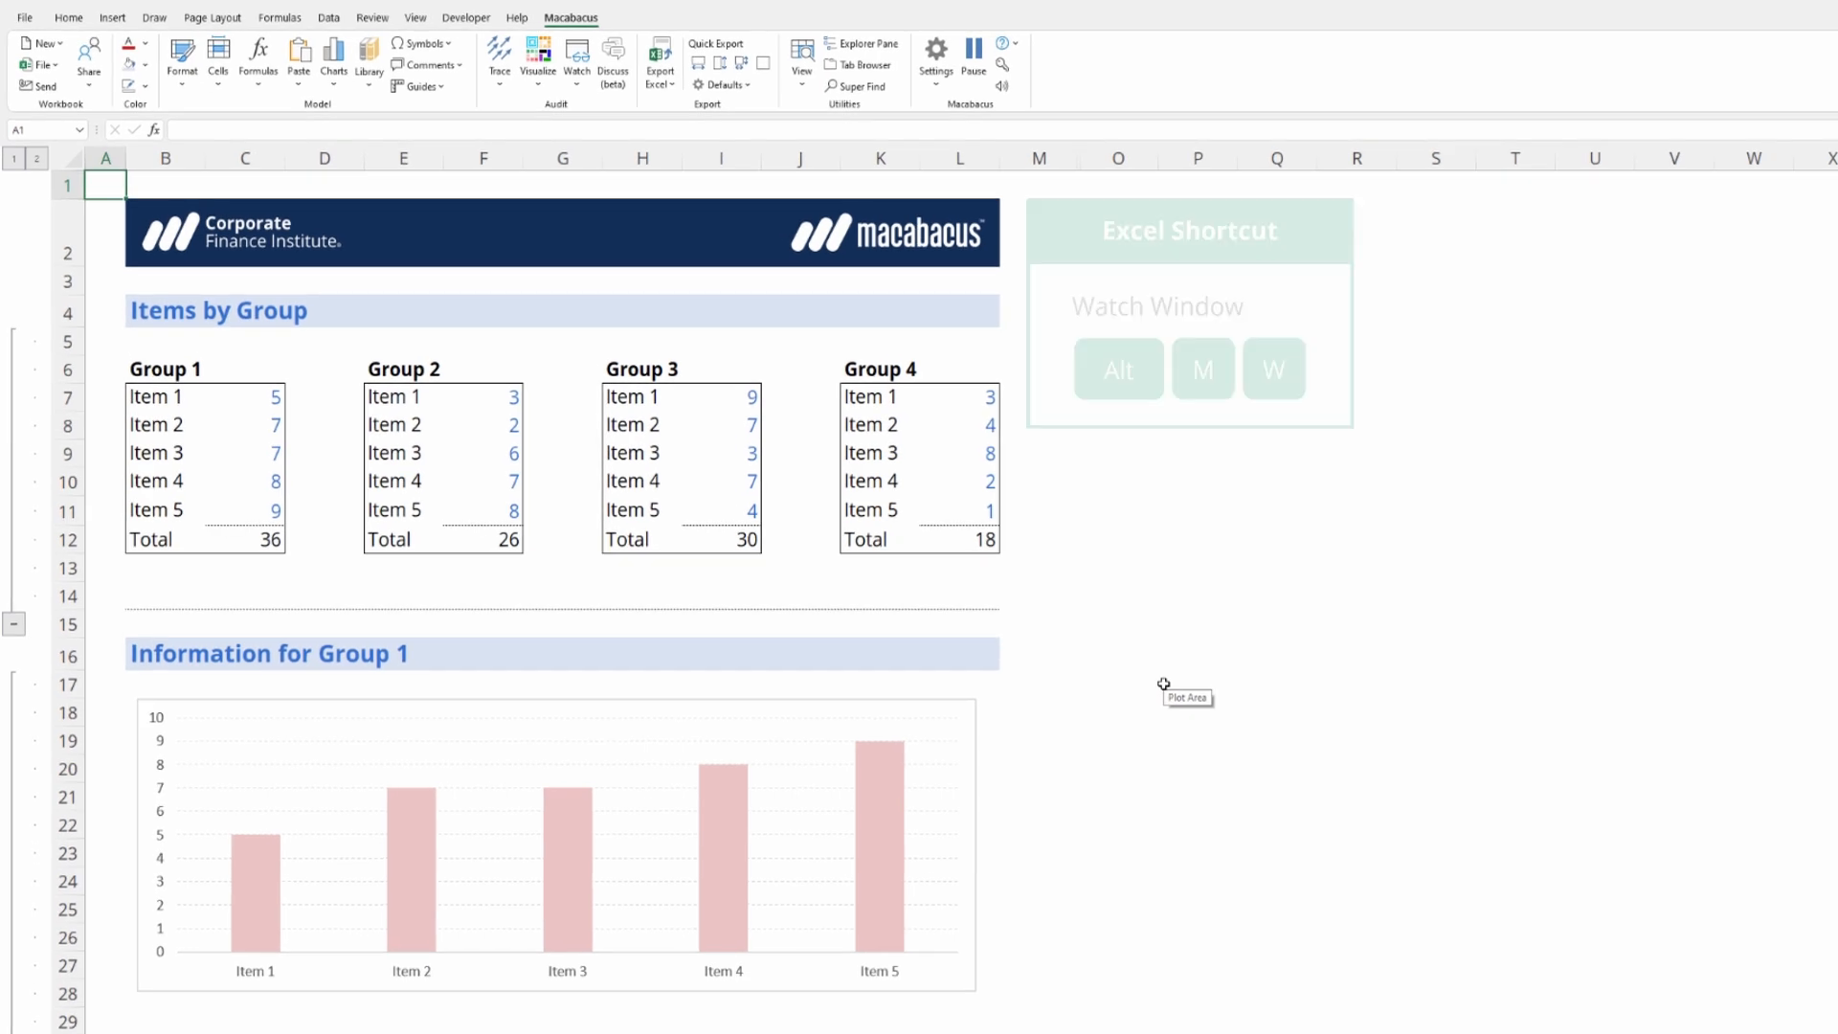
Add a watch on the Group 2 total in cell F12 through the Watch Window, and close the window.
key(alt)
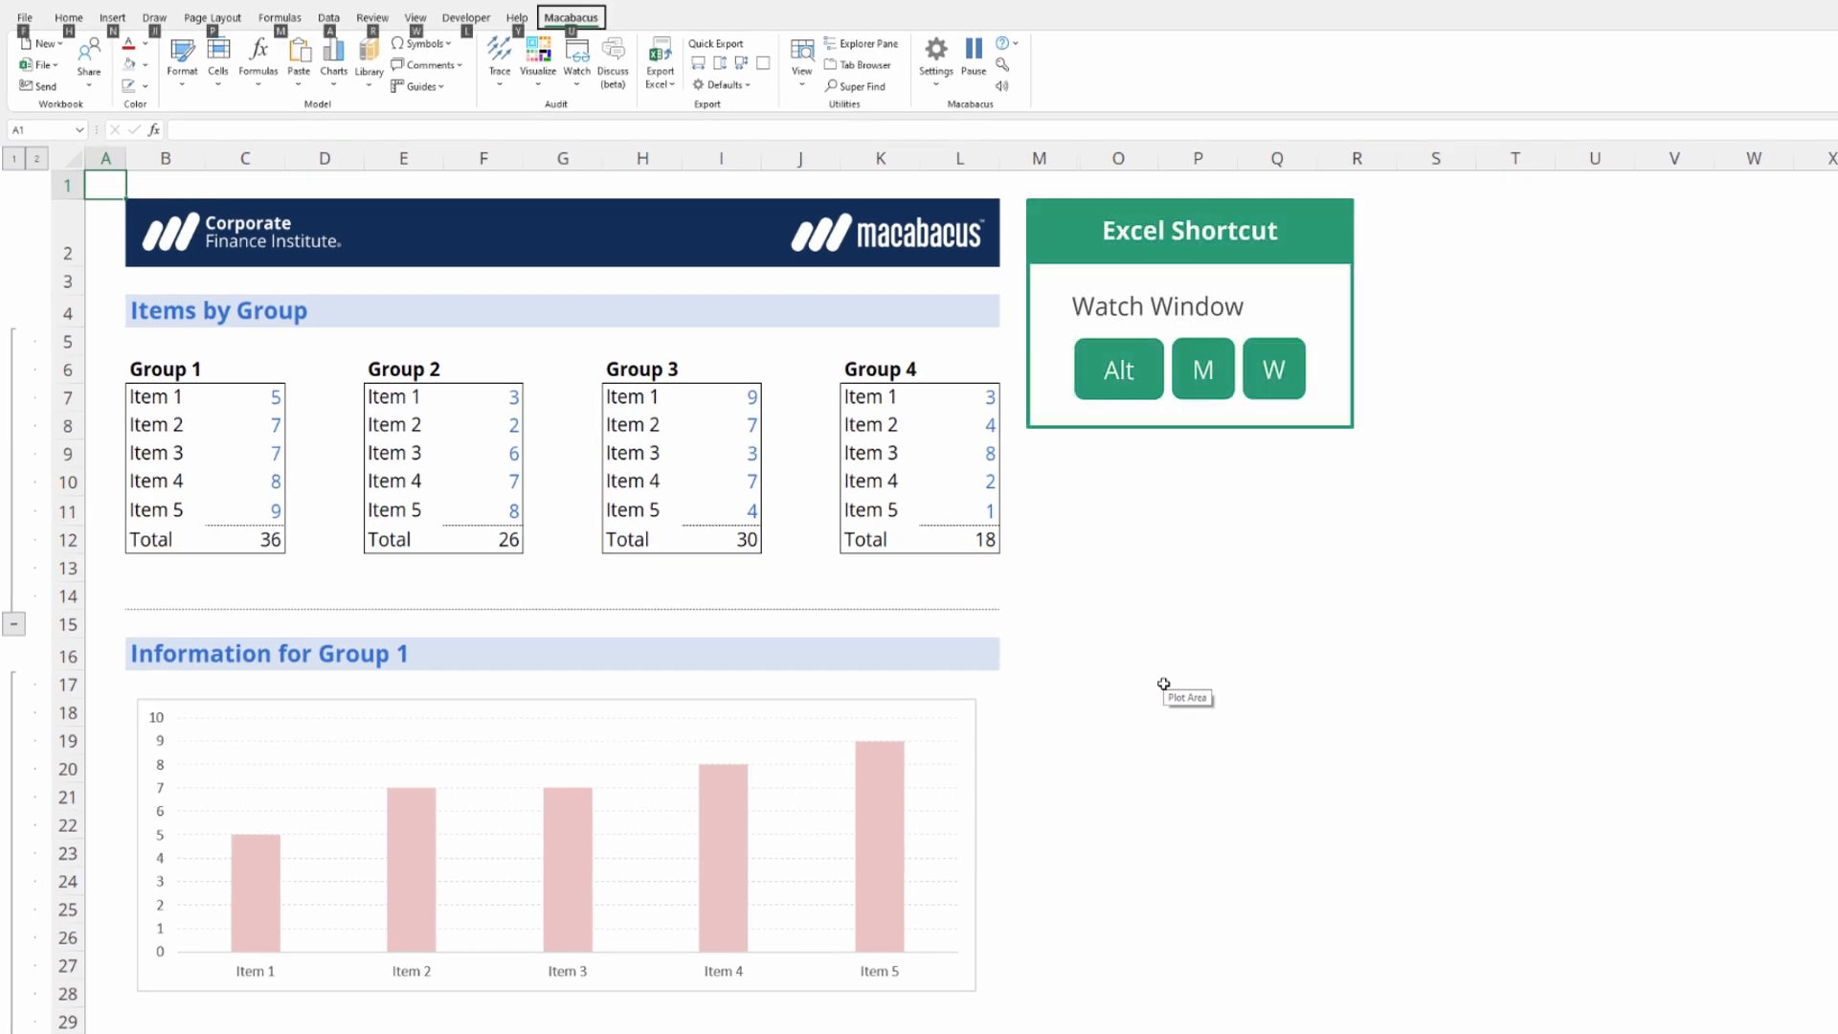
key(m)
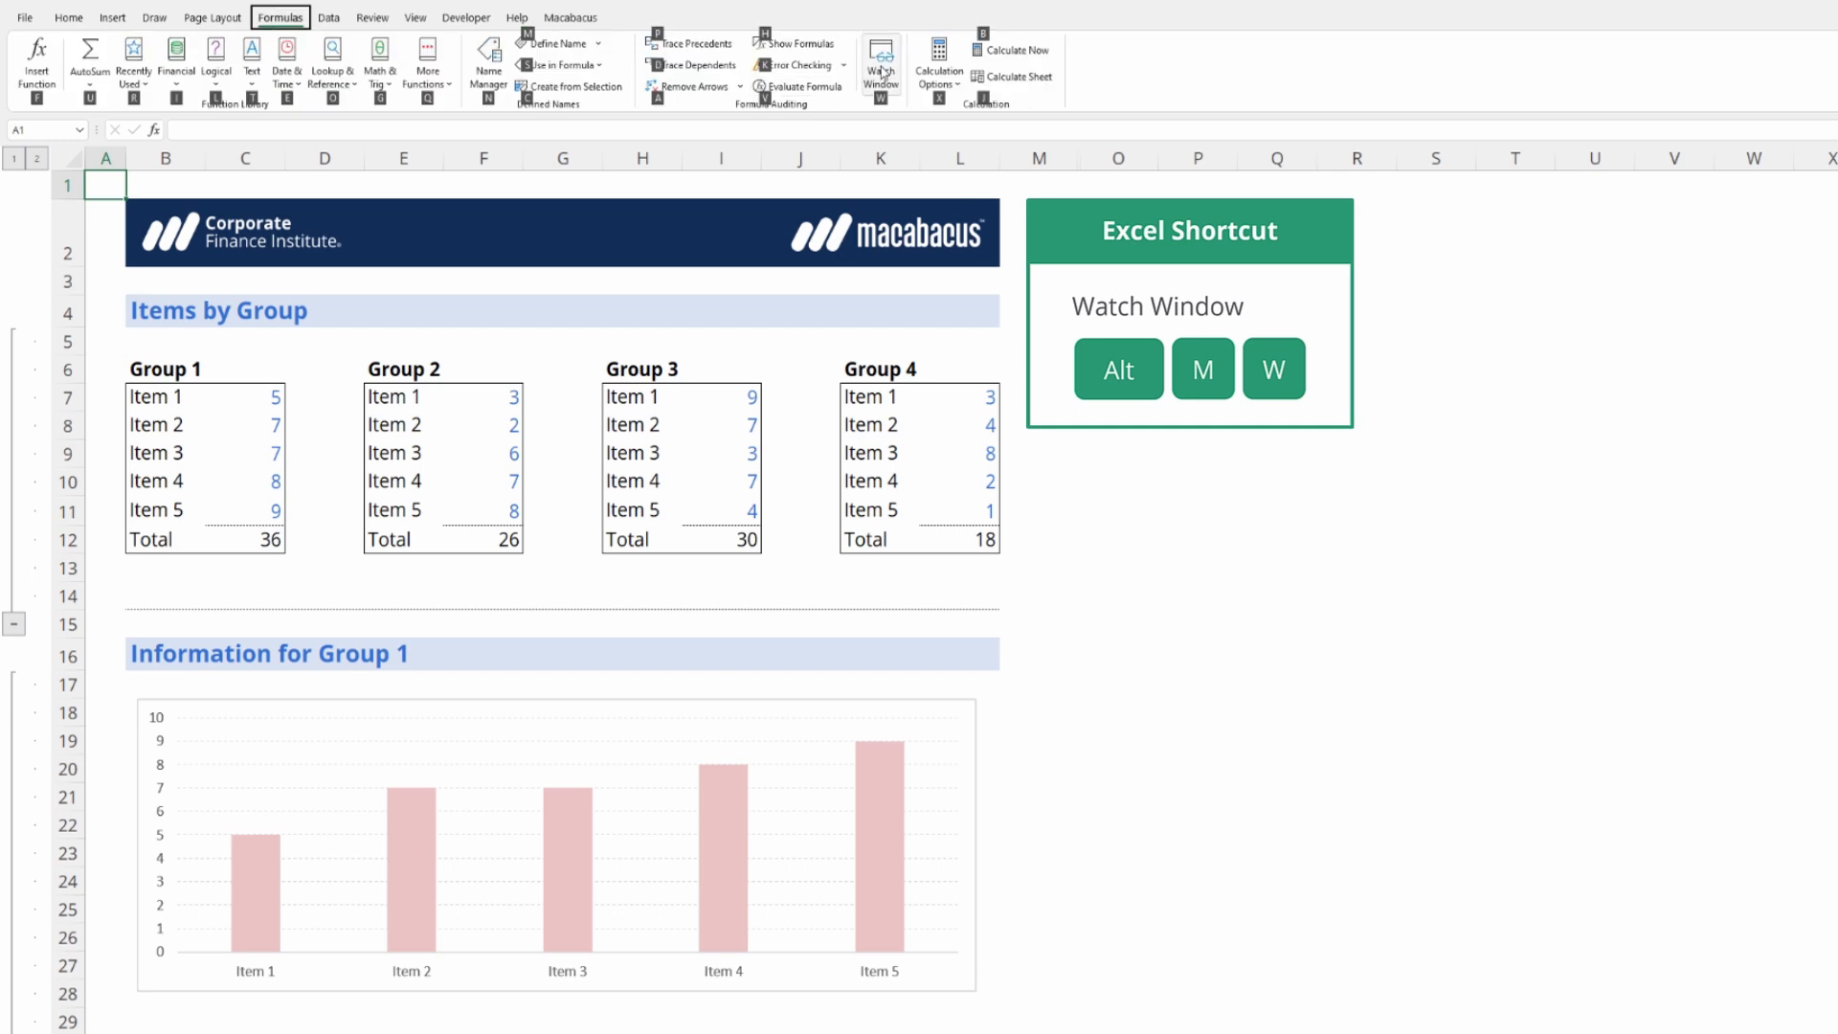
key(w)
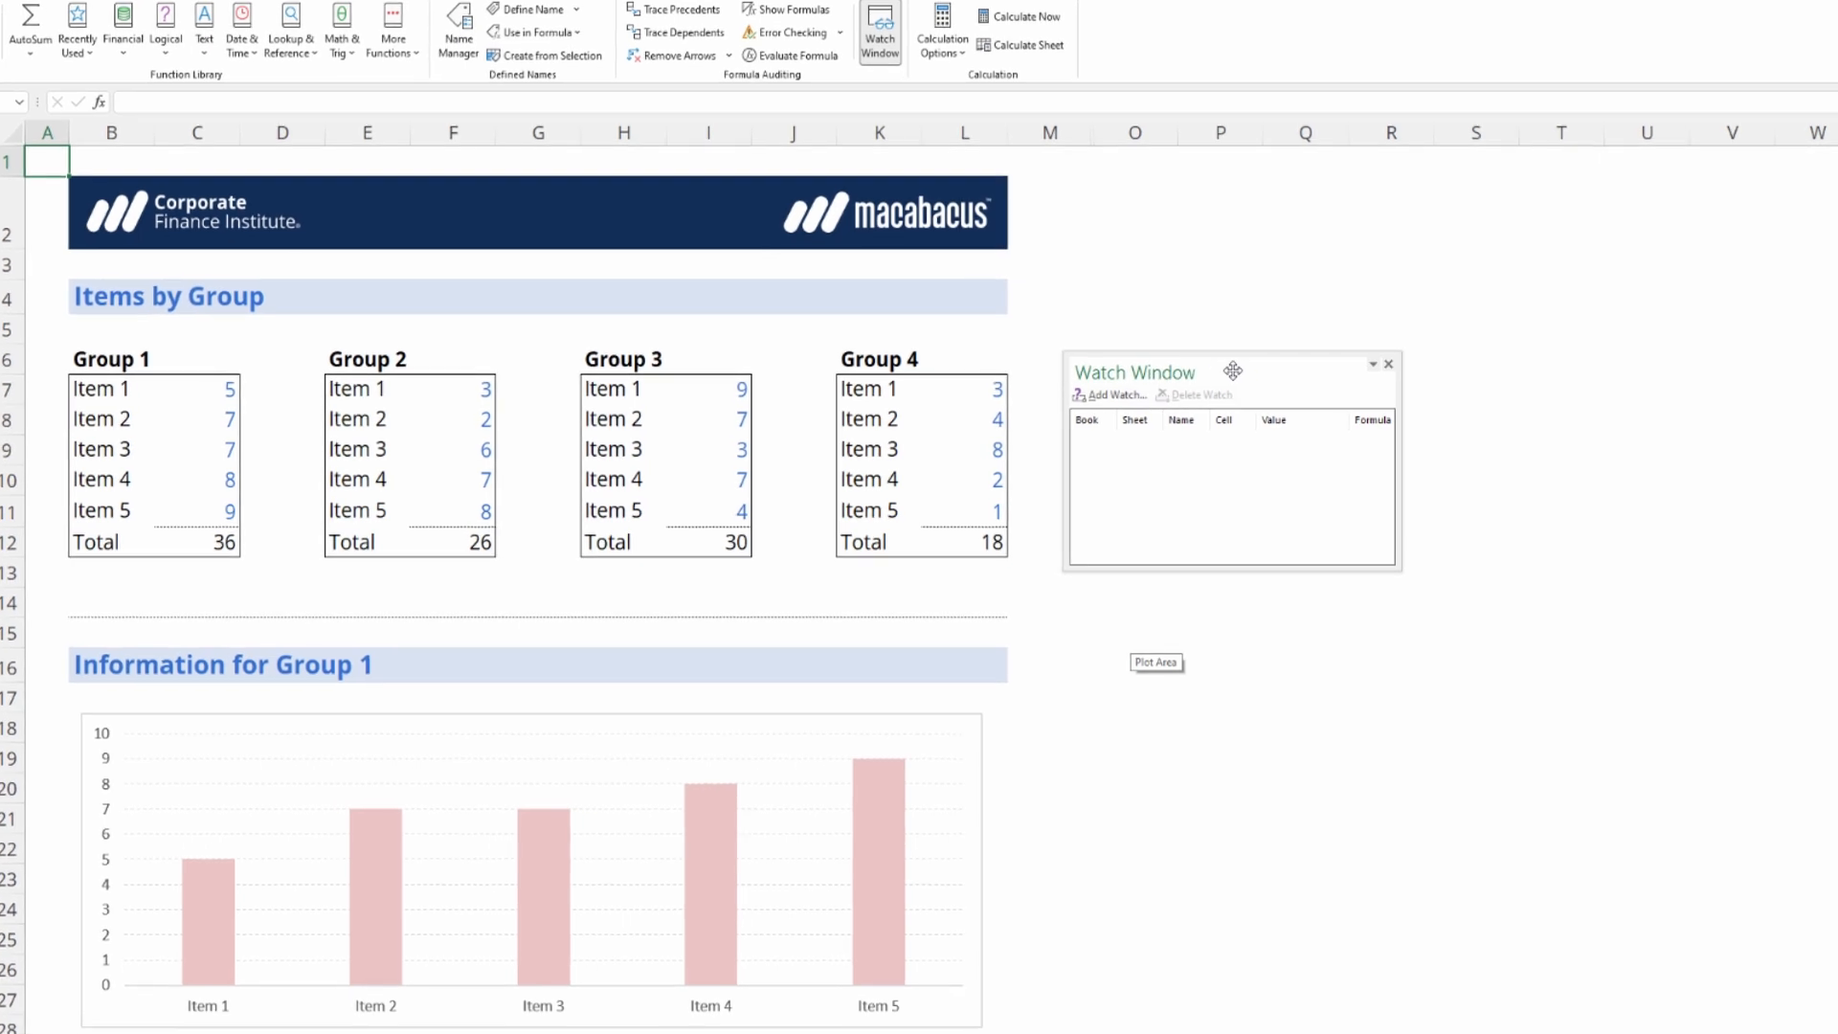
click(469, 541)
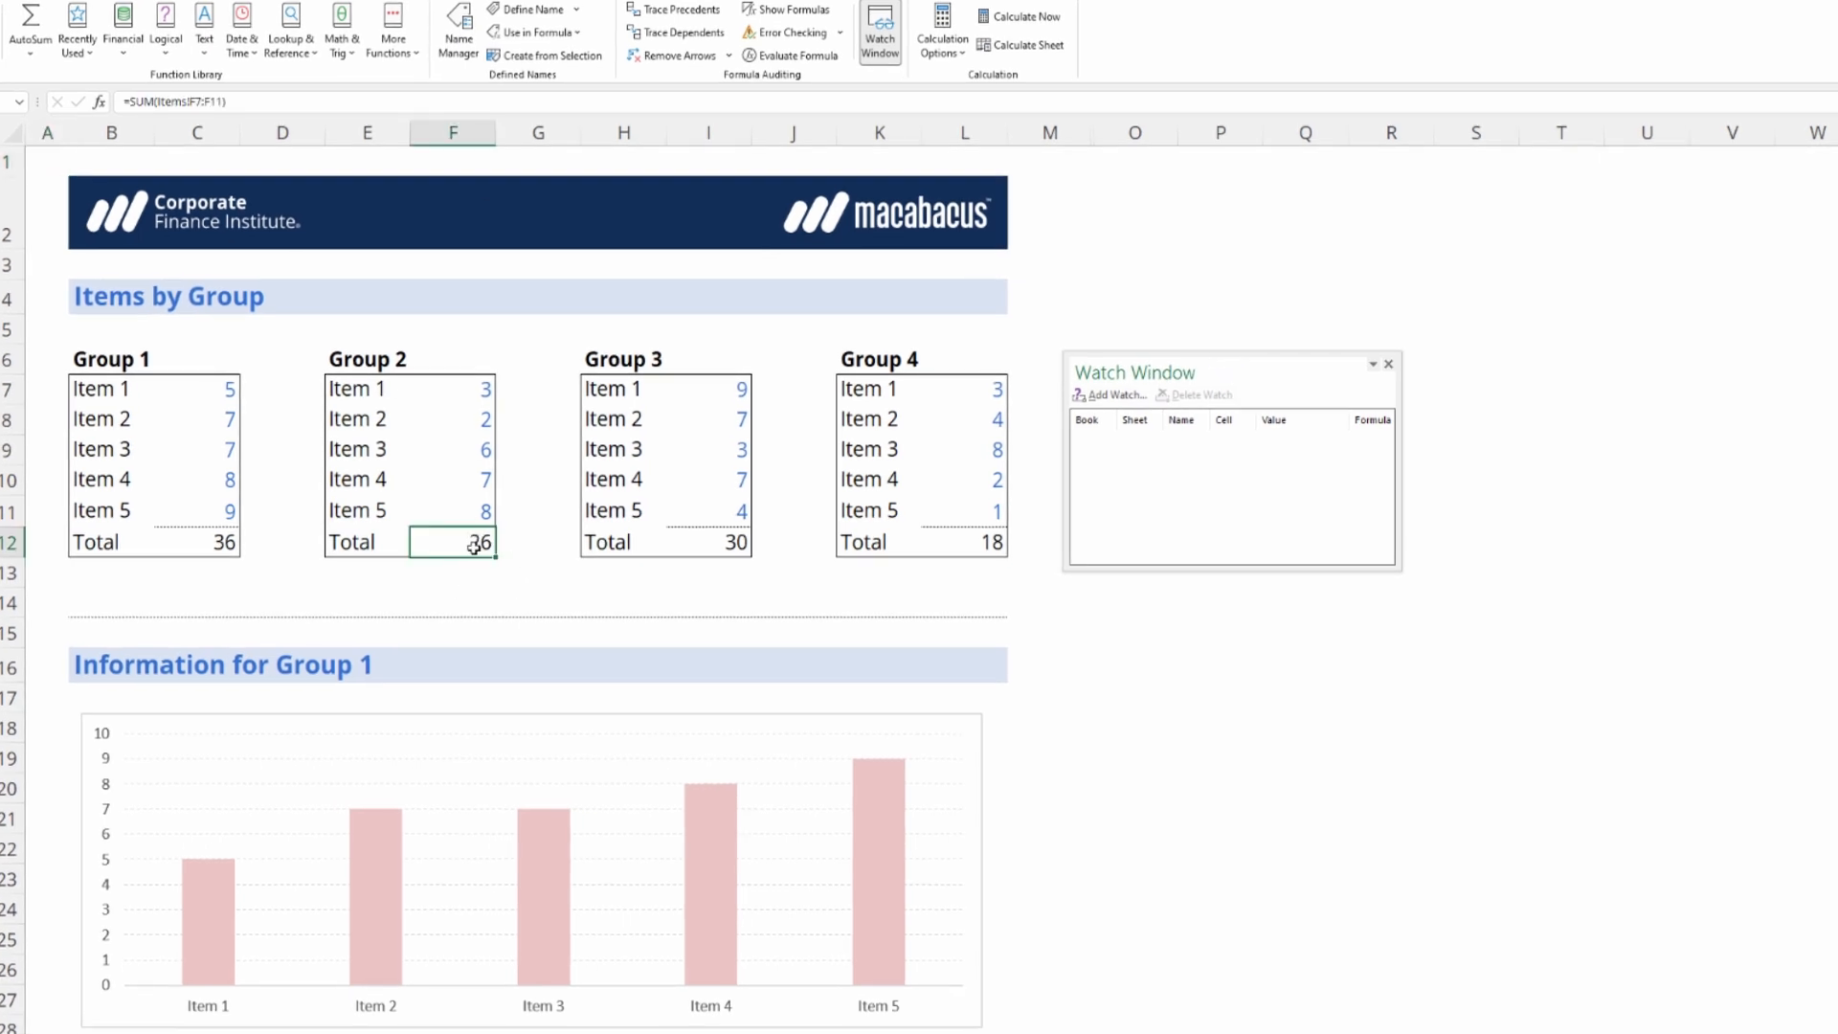
click(1111, 396)
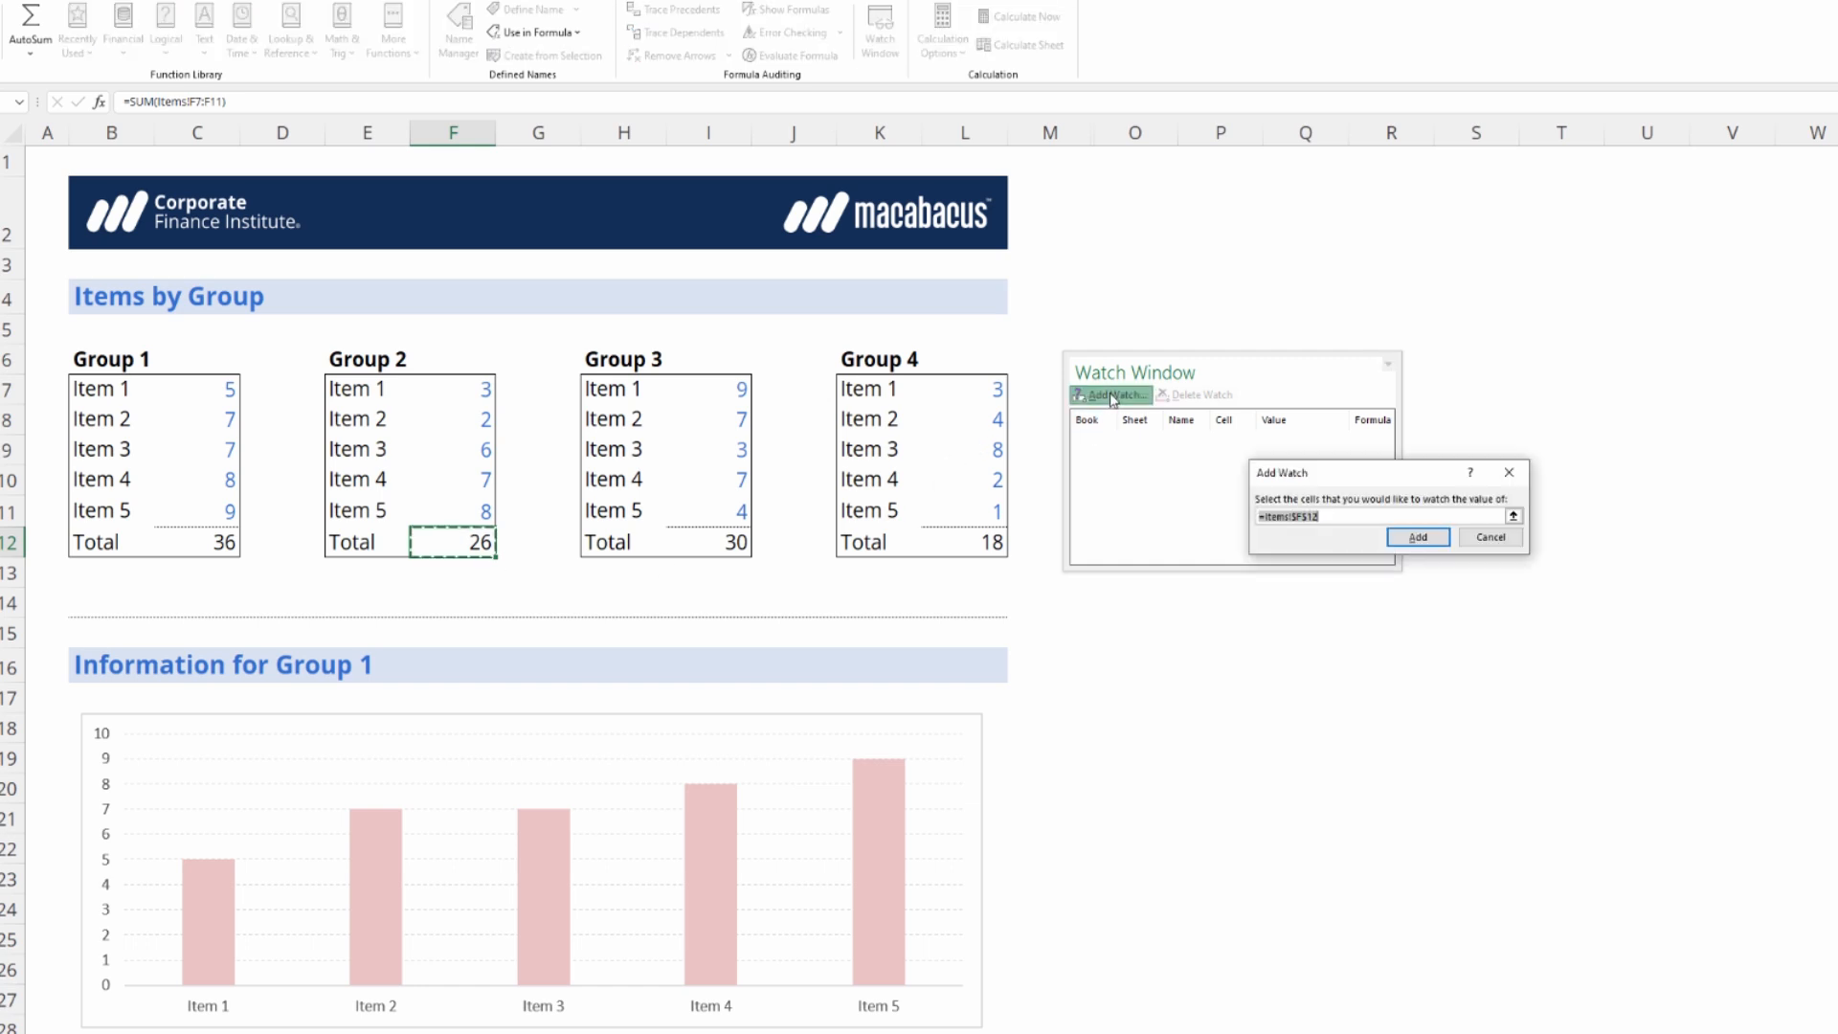
click(1415, 537)
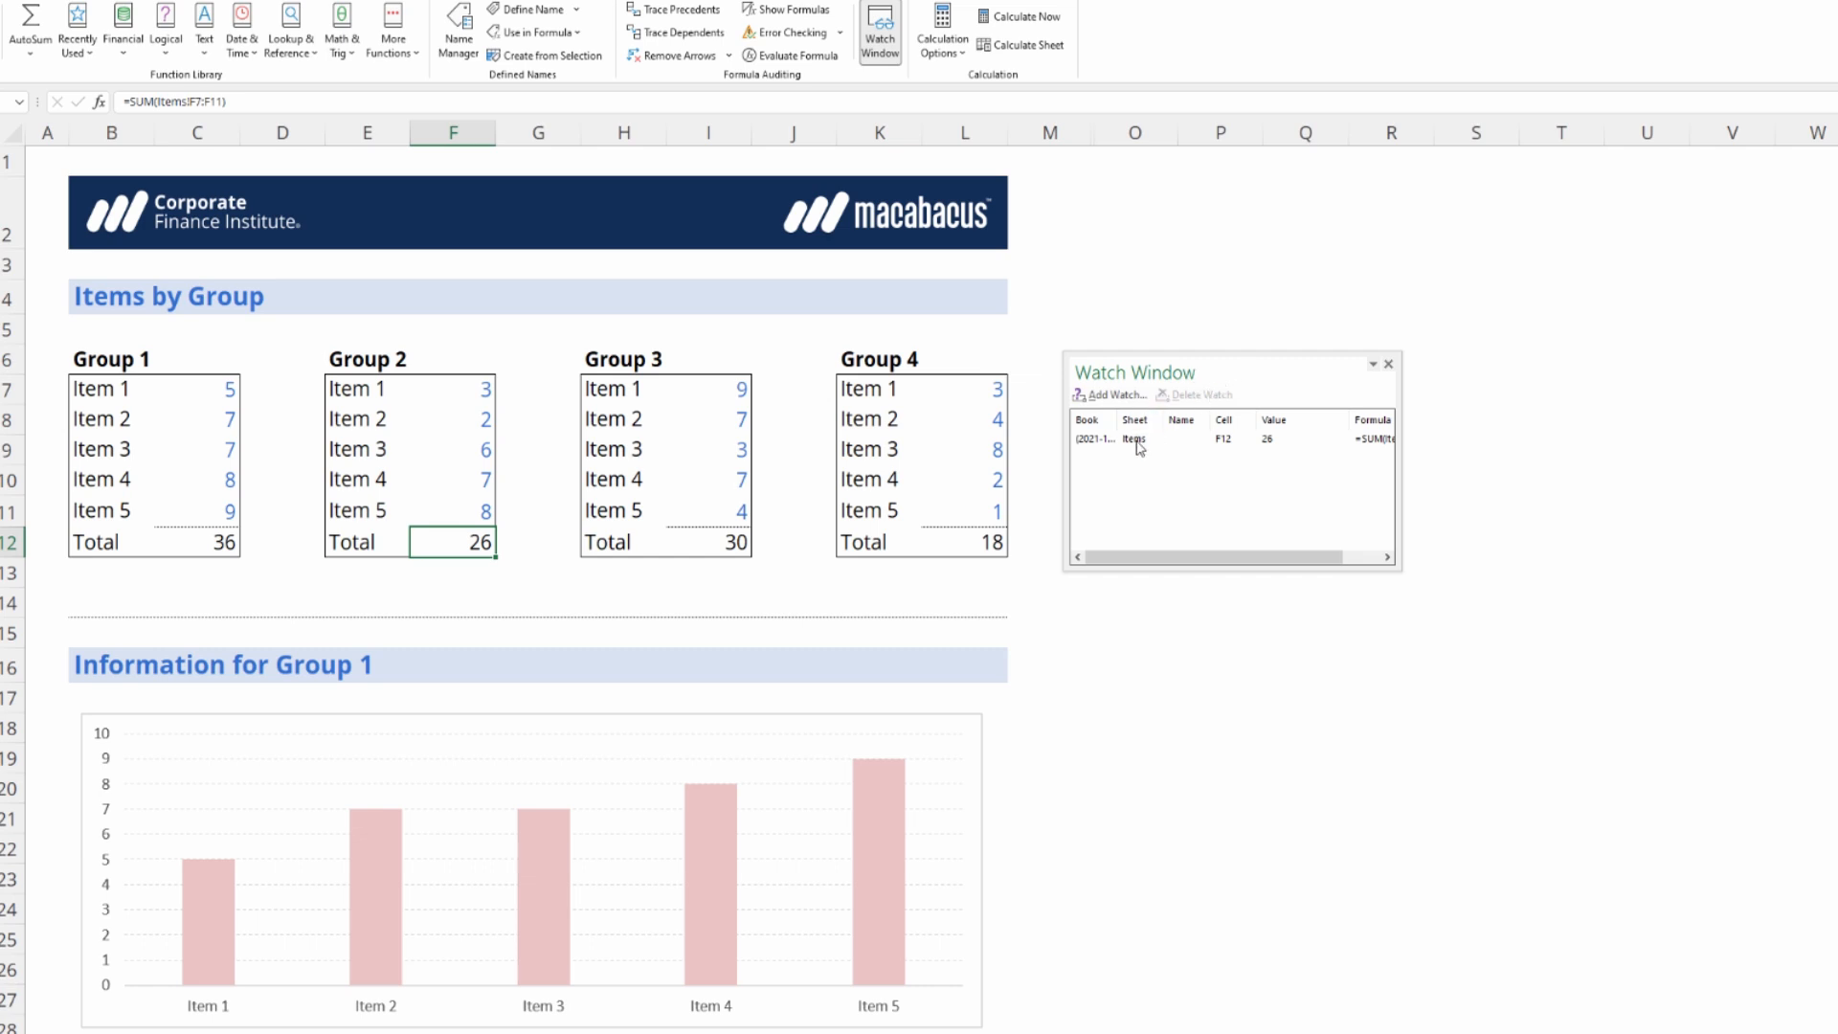
click(1388, 363)
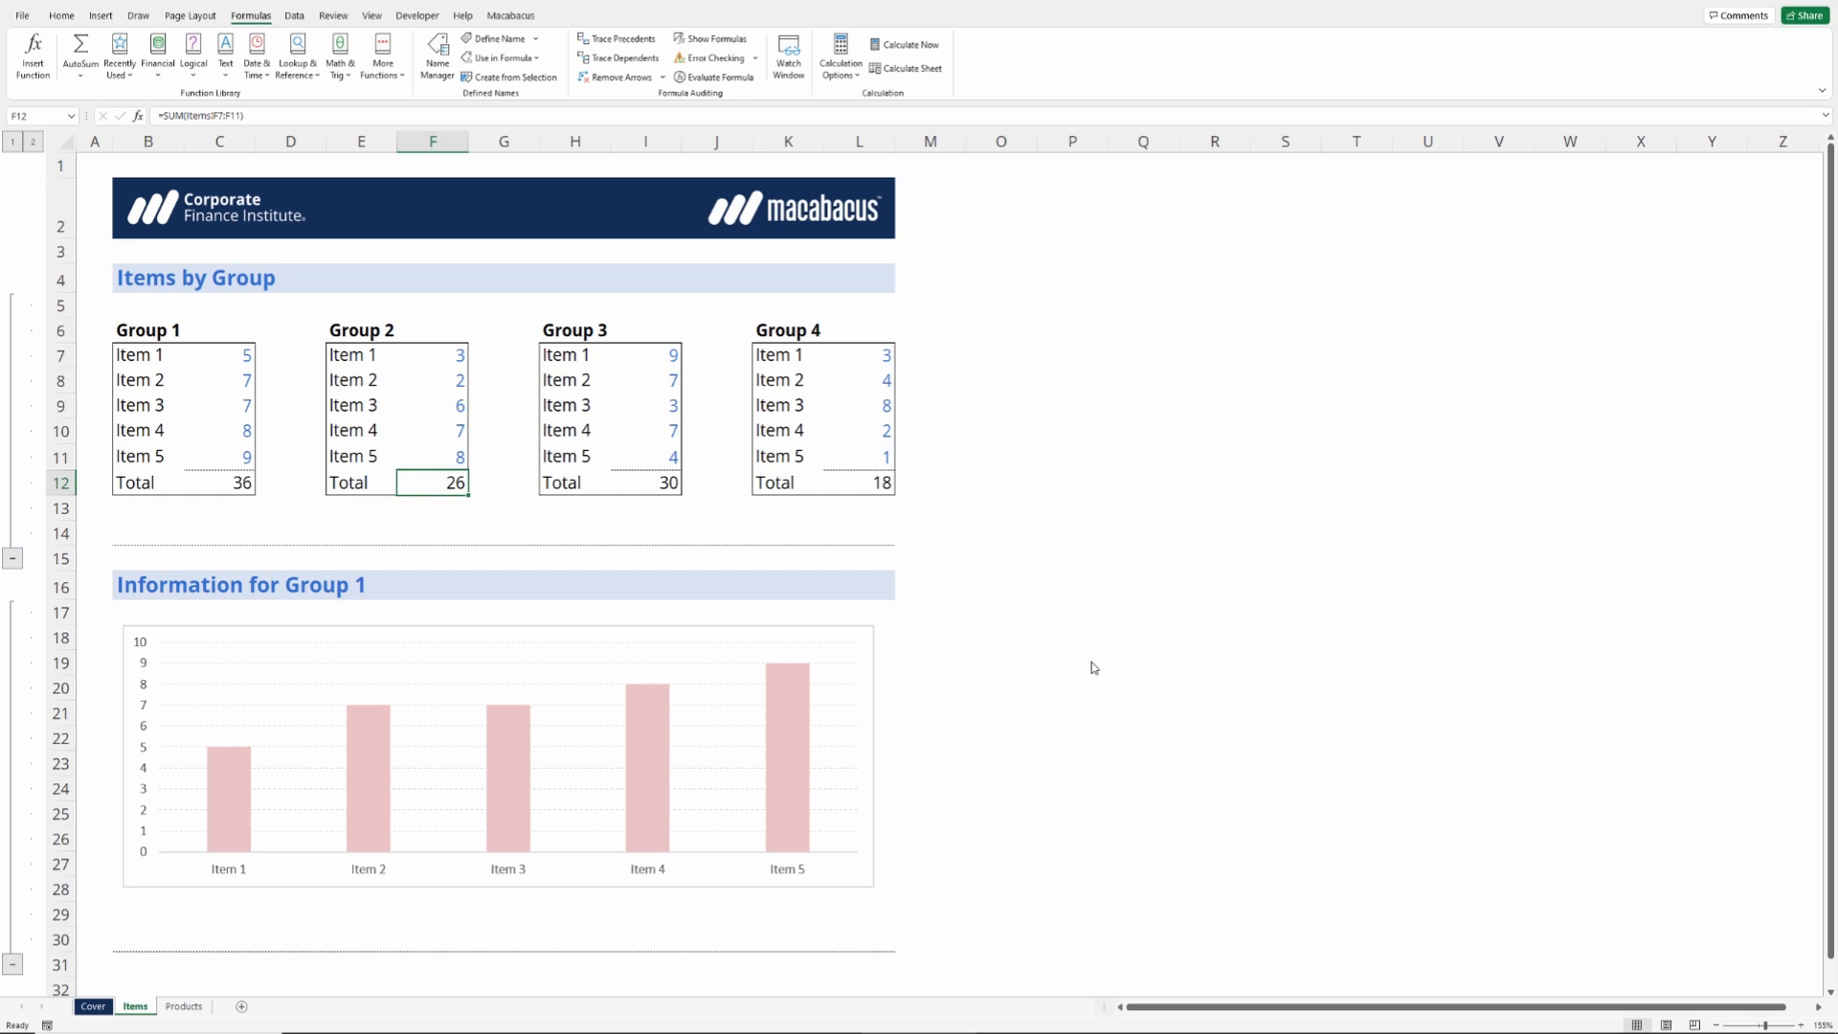
Apply Prepare to Share to this workbook, deleting hidden rows/columns, collapsing grouped rows/columns, and removing charts and watches.
click(522, 16)
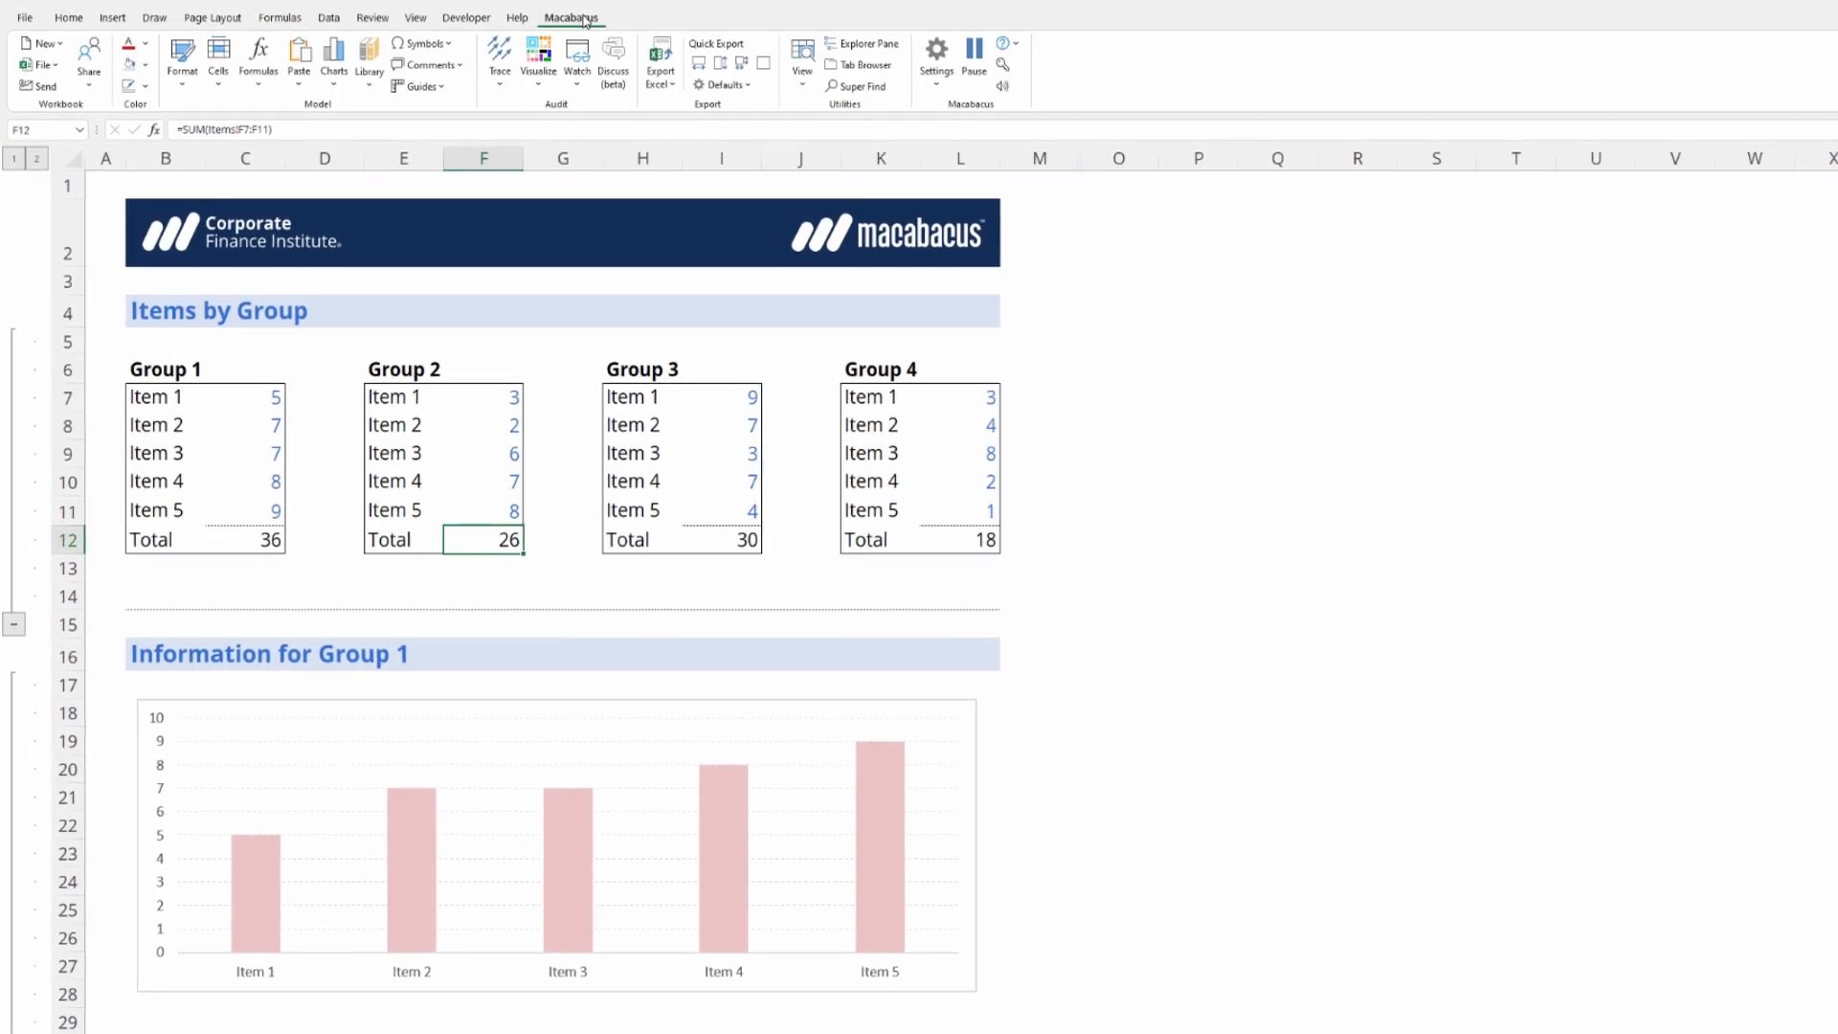
click(95, 92)
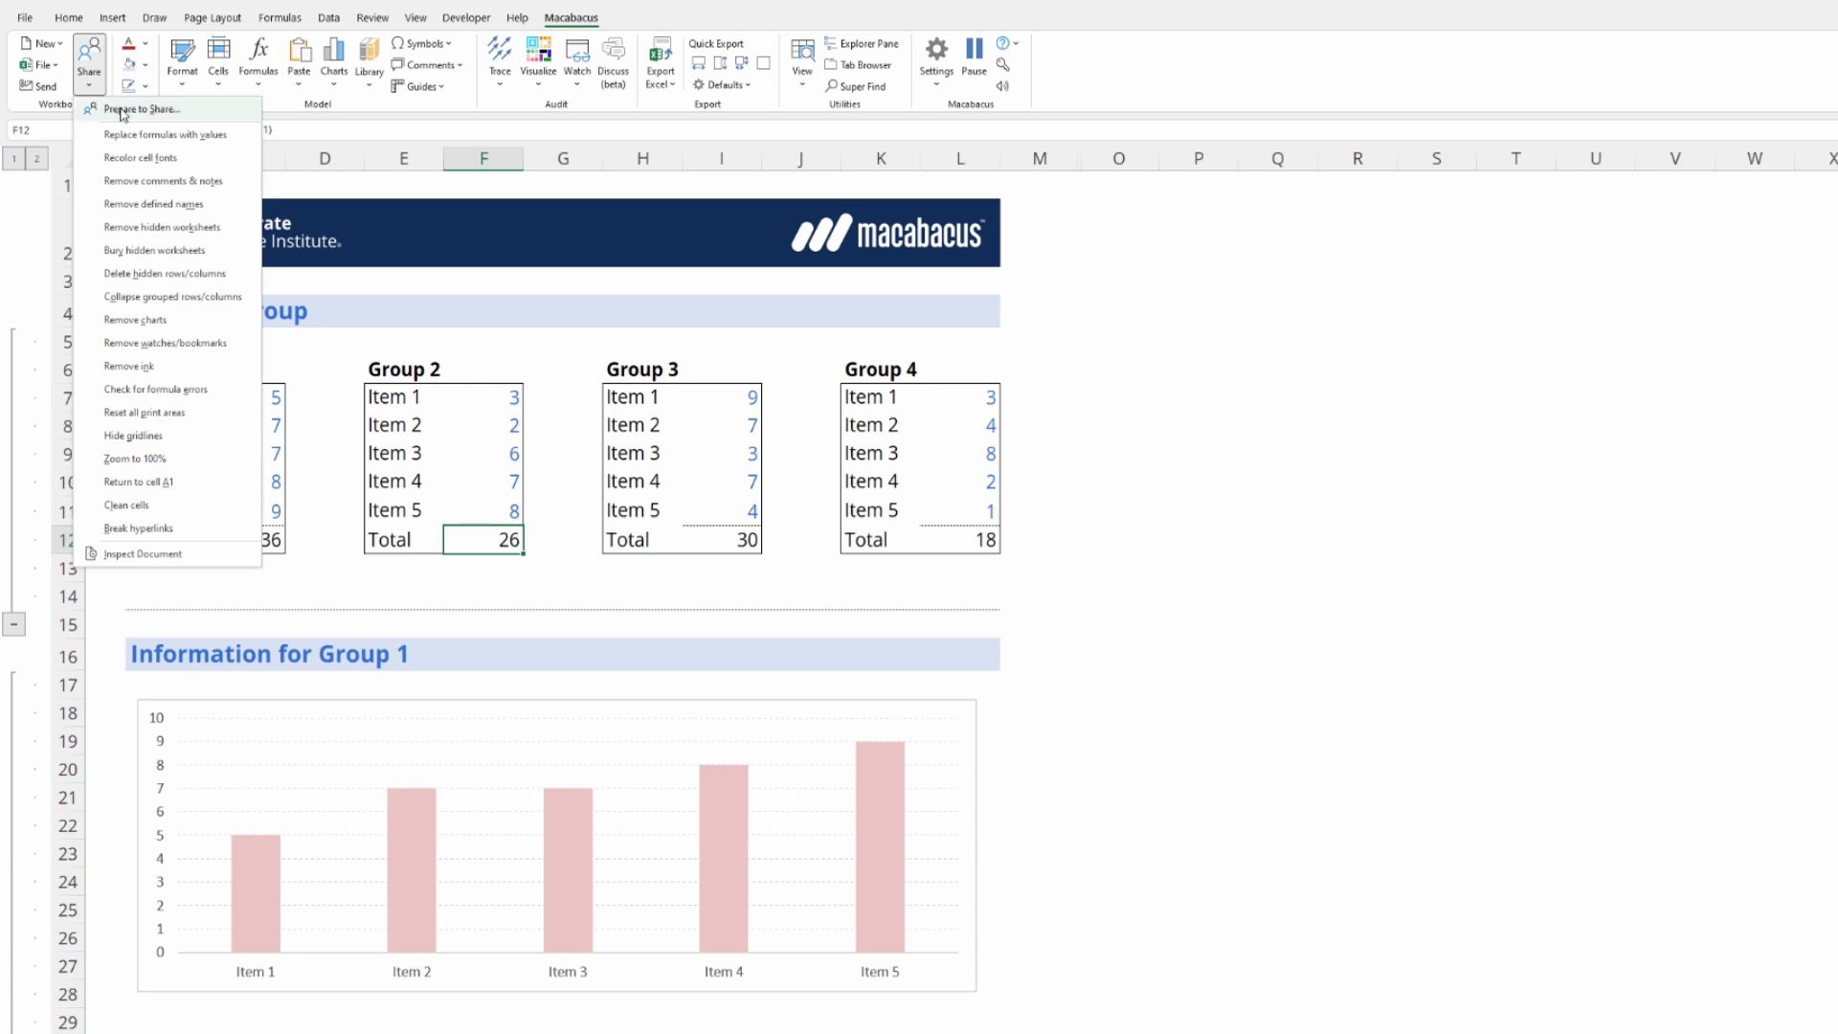
click(120, 112)
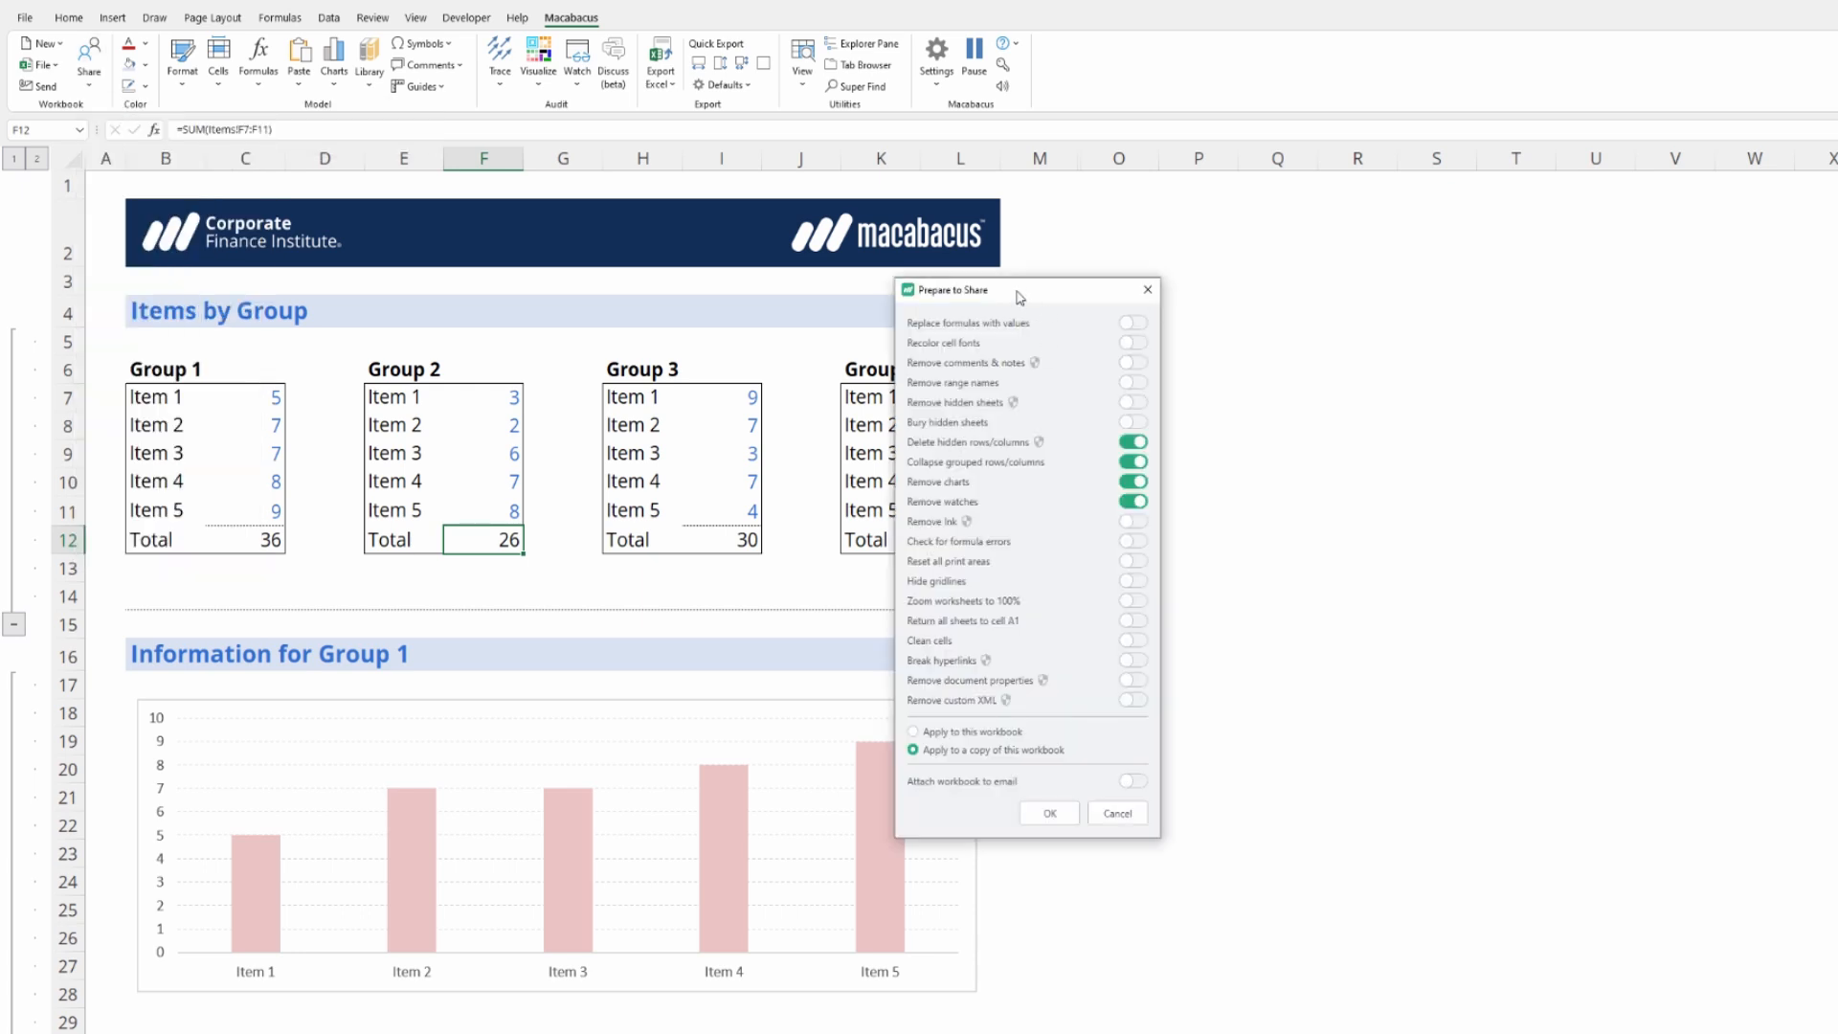
drag(1017, 292, 1168, 216)
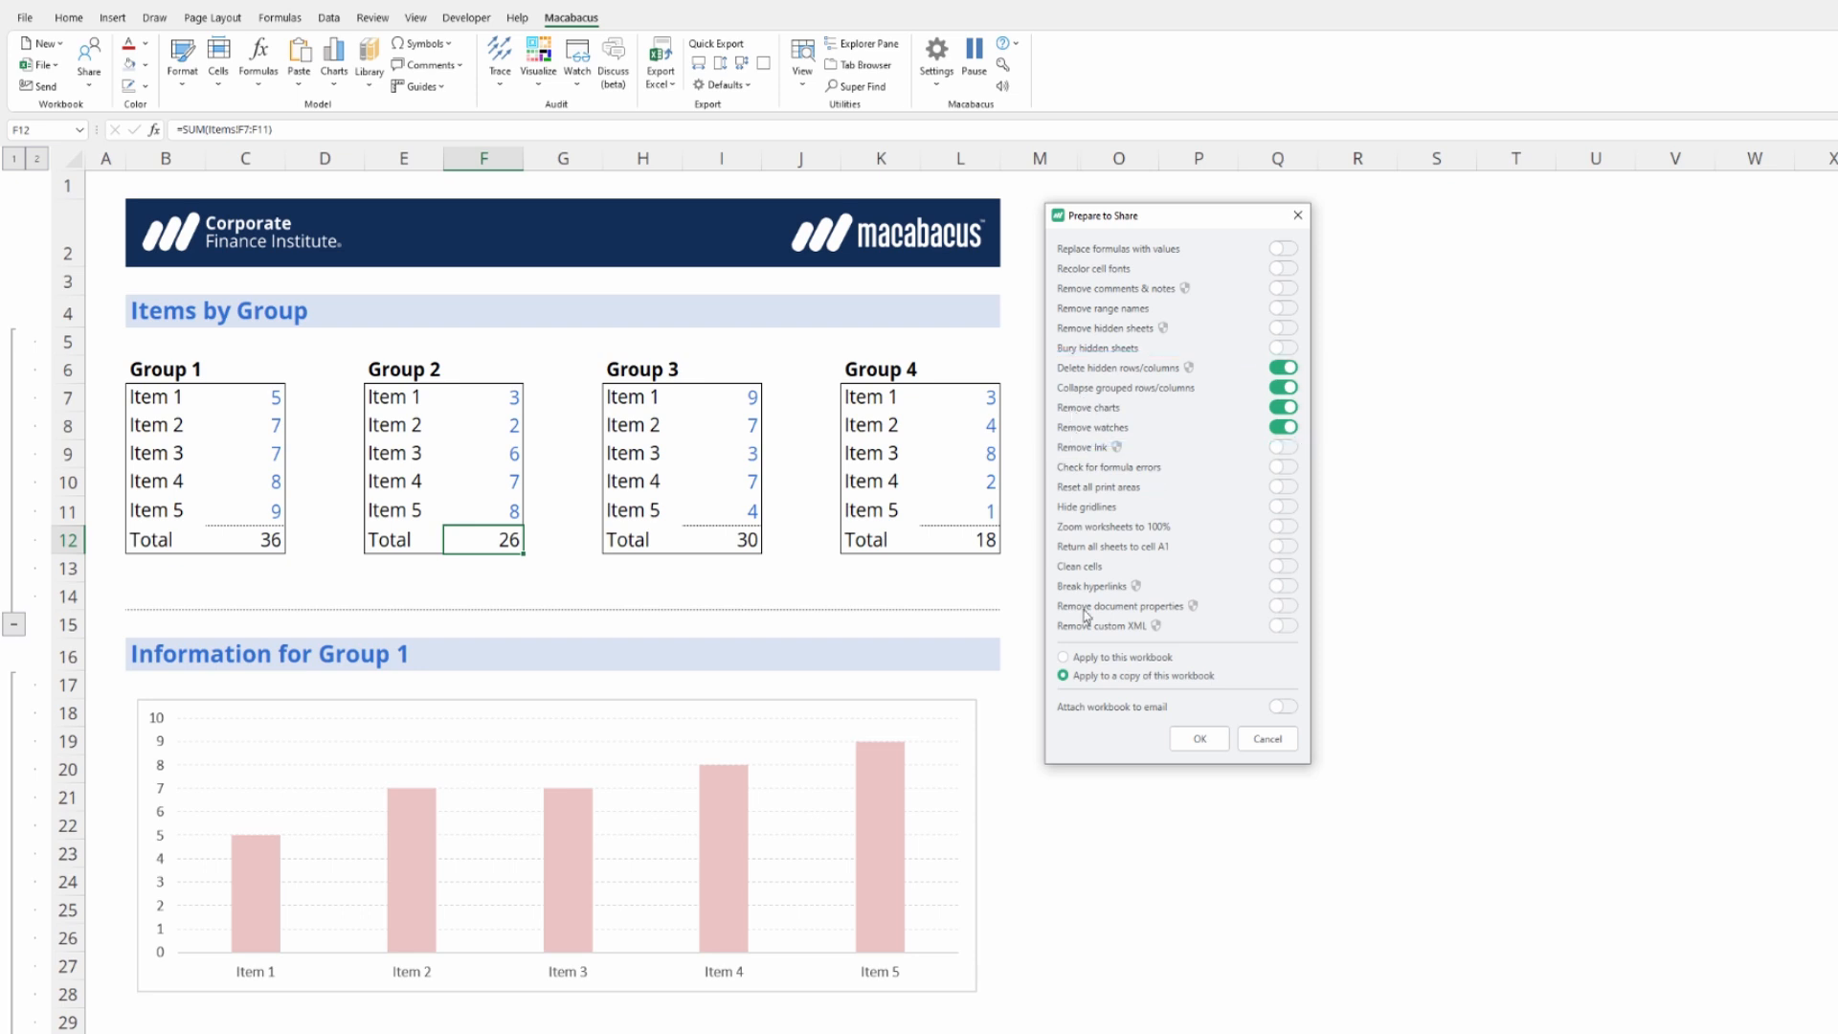
click(1087, 659)
click(1200, 739)
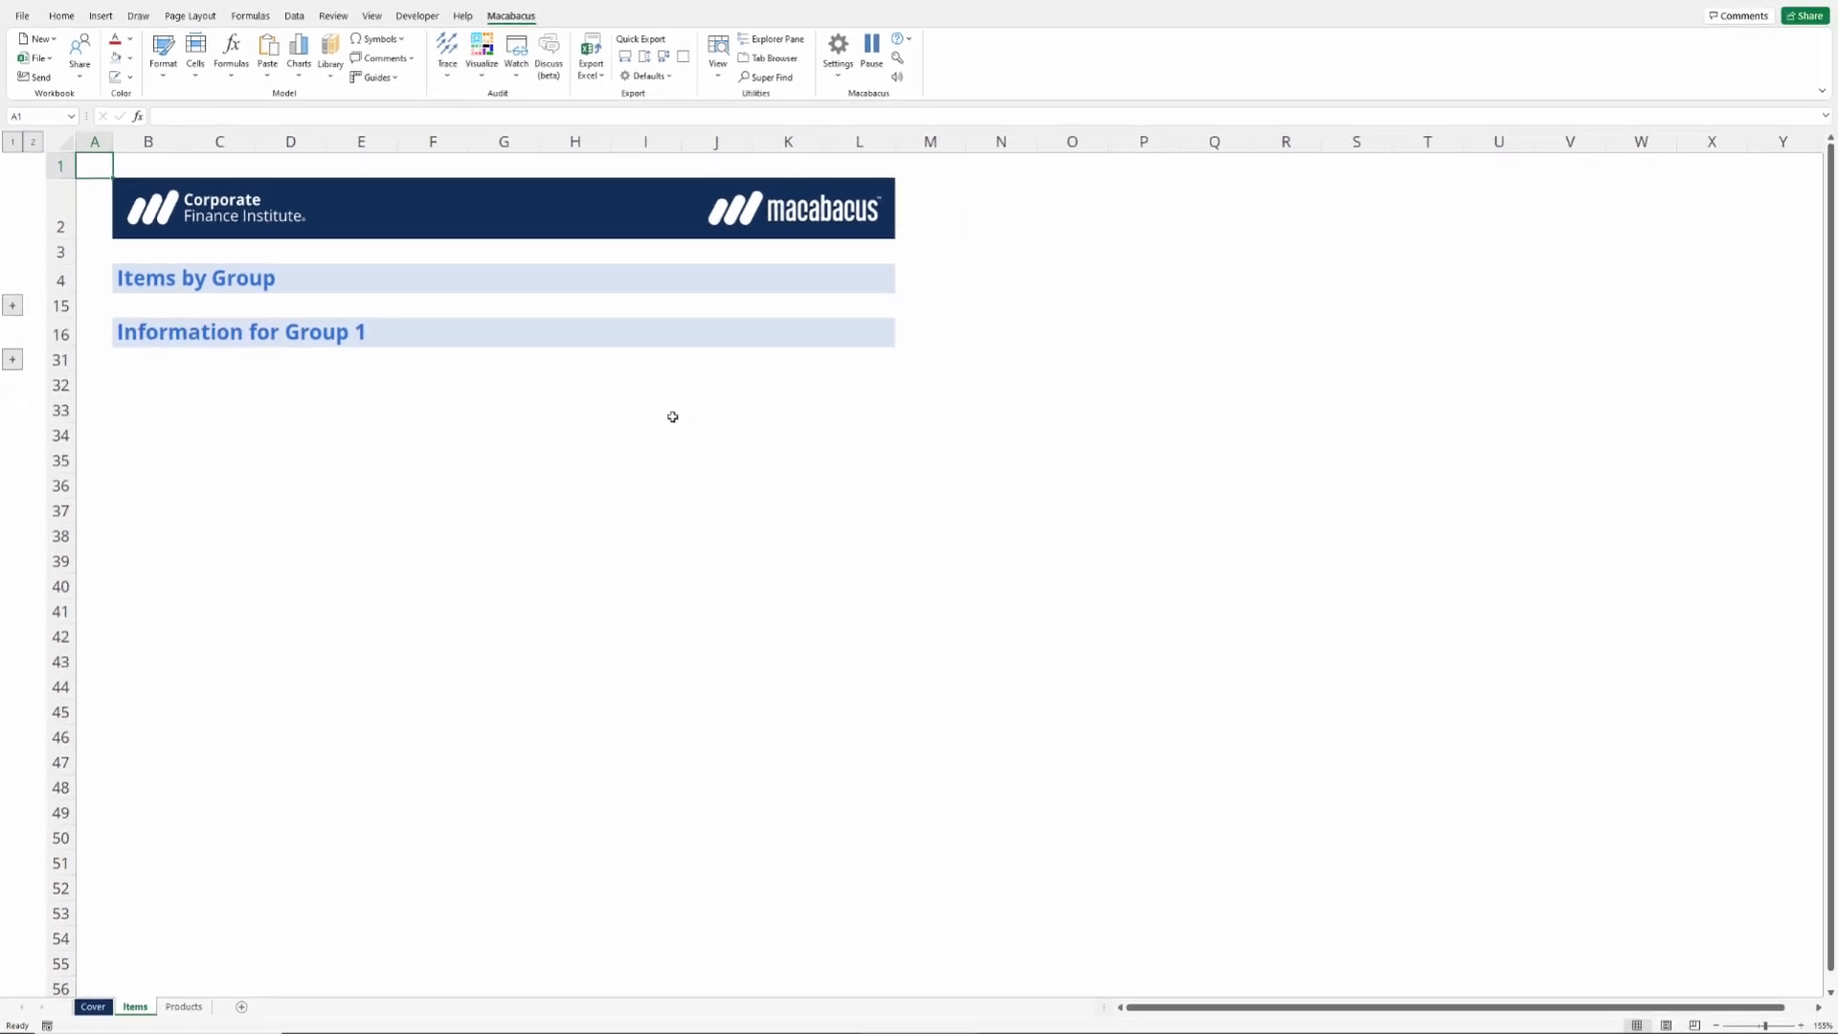
Step across row 1 to column M and select columns M to O to check for hidden columns.
key(Right)
key(Right)
key(Right)
key(Right)
key(Right)
key(Right)
key(Right)
key(Right)
key(Right)
key(Right)
key(Right)
key(Right)
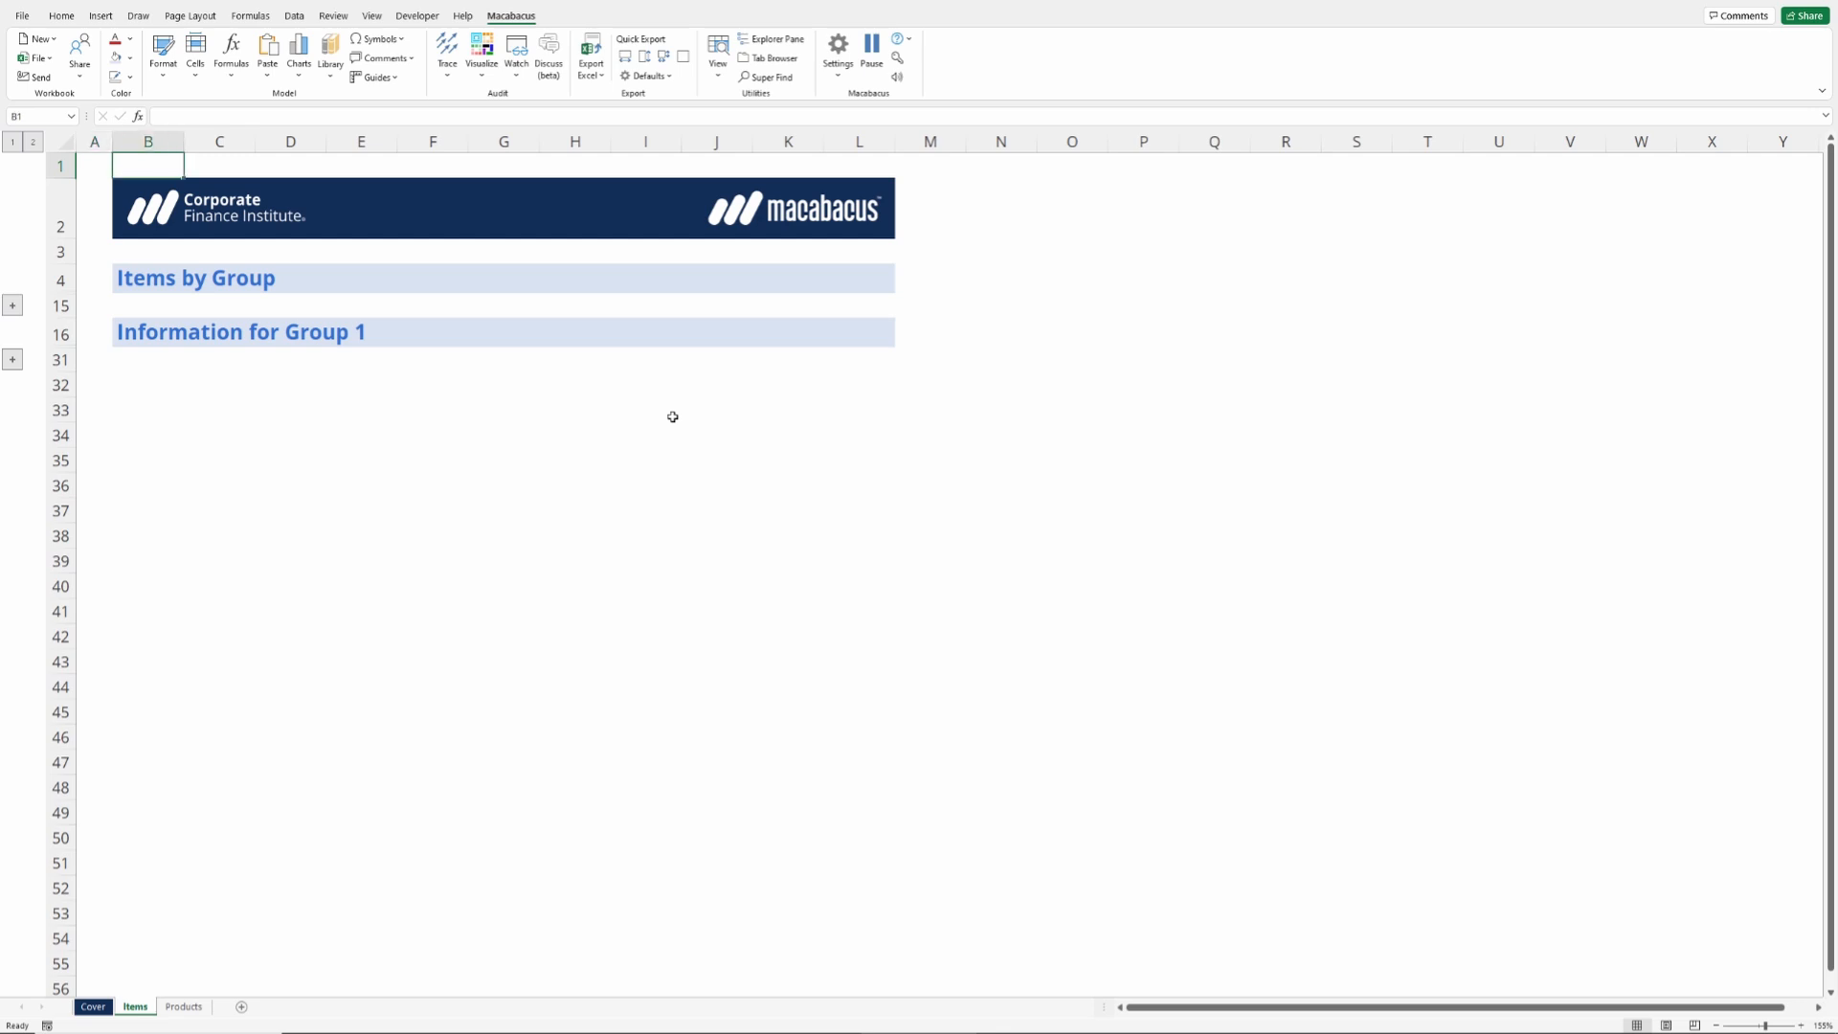
key(shift+Right)
key(shift+Right)
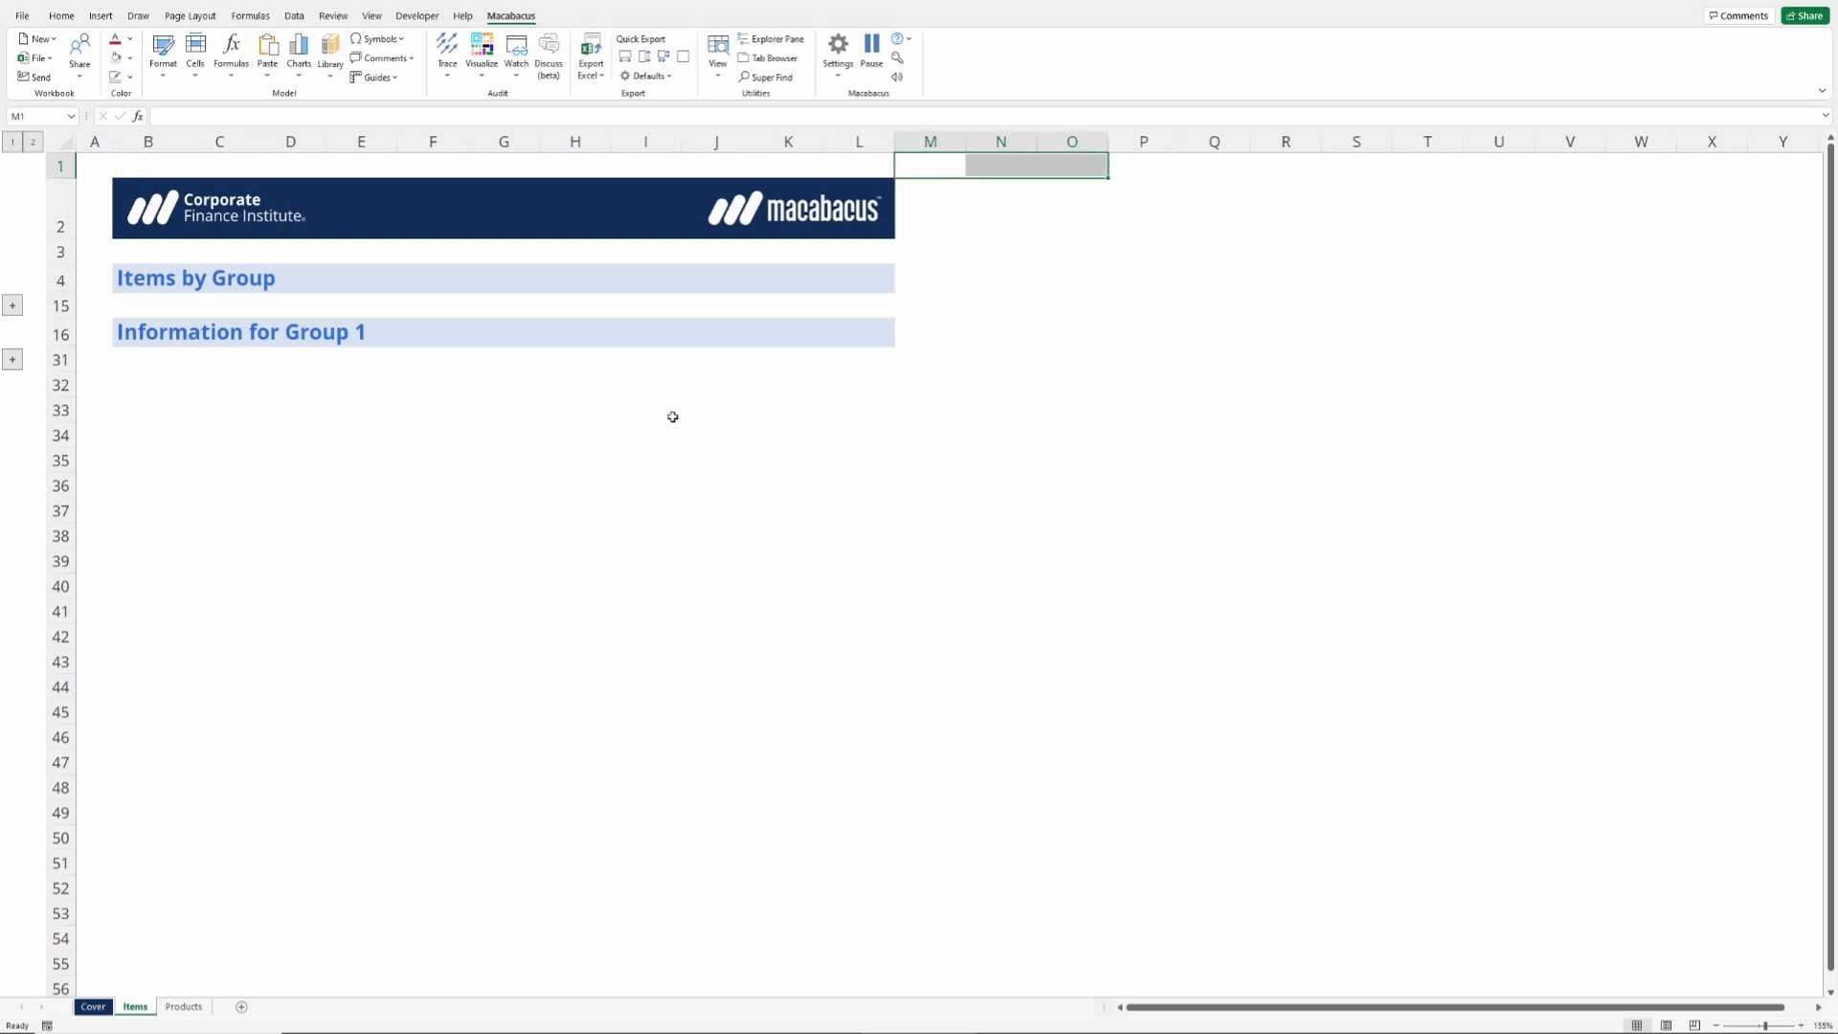
key(ctrl+space)
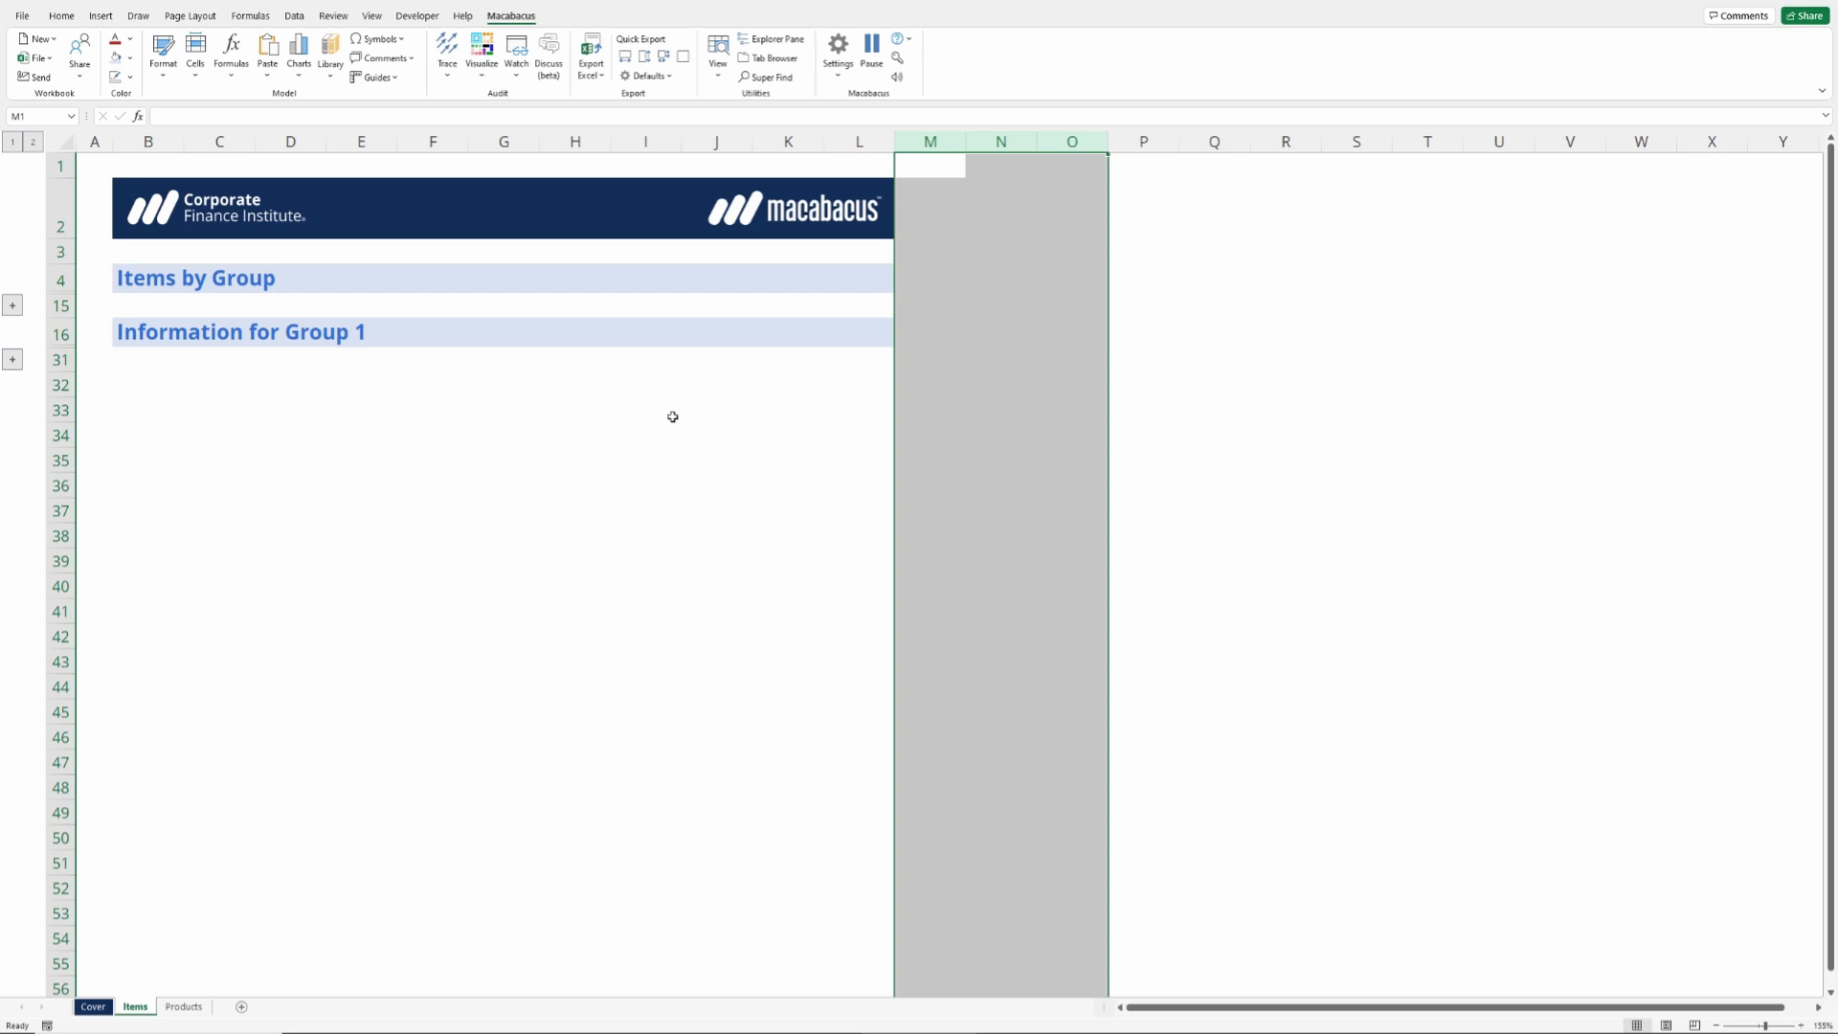
Return to cell A1 and extend the selection down to A41 to check for hidden rows.
key(Left)
key(Left)
key(Left)
key(Left)
key(Left)
key(Left)
key(Left)
key(Left)
key(Left)
key(Left)
key(Left)
key(Left)
key(shift+Down)
key(shift+Down)
key(shift+Down)
key(shift+Down)
key(shift+Down)
key(shift+Down)
key(shift+Down)
key(shift+Down)
key(shift+Down)
key(shift+Down)
key(shift+Down)
key(shift+Down)
key(shift+Down)
key(shift+Down)
key(shift+Down)
key(shift+Down)
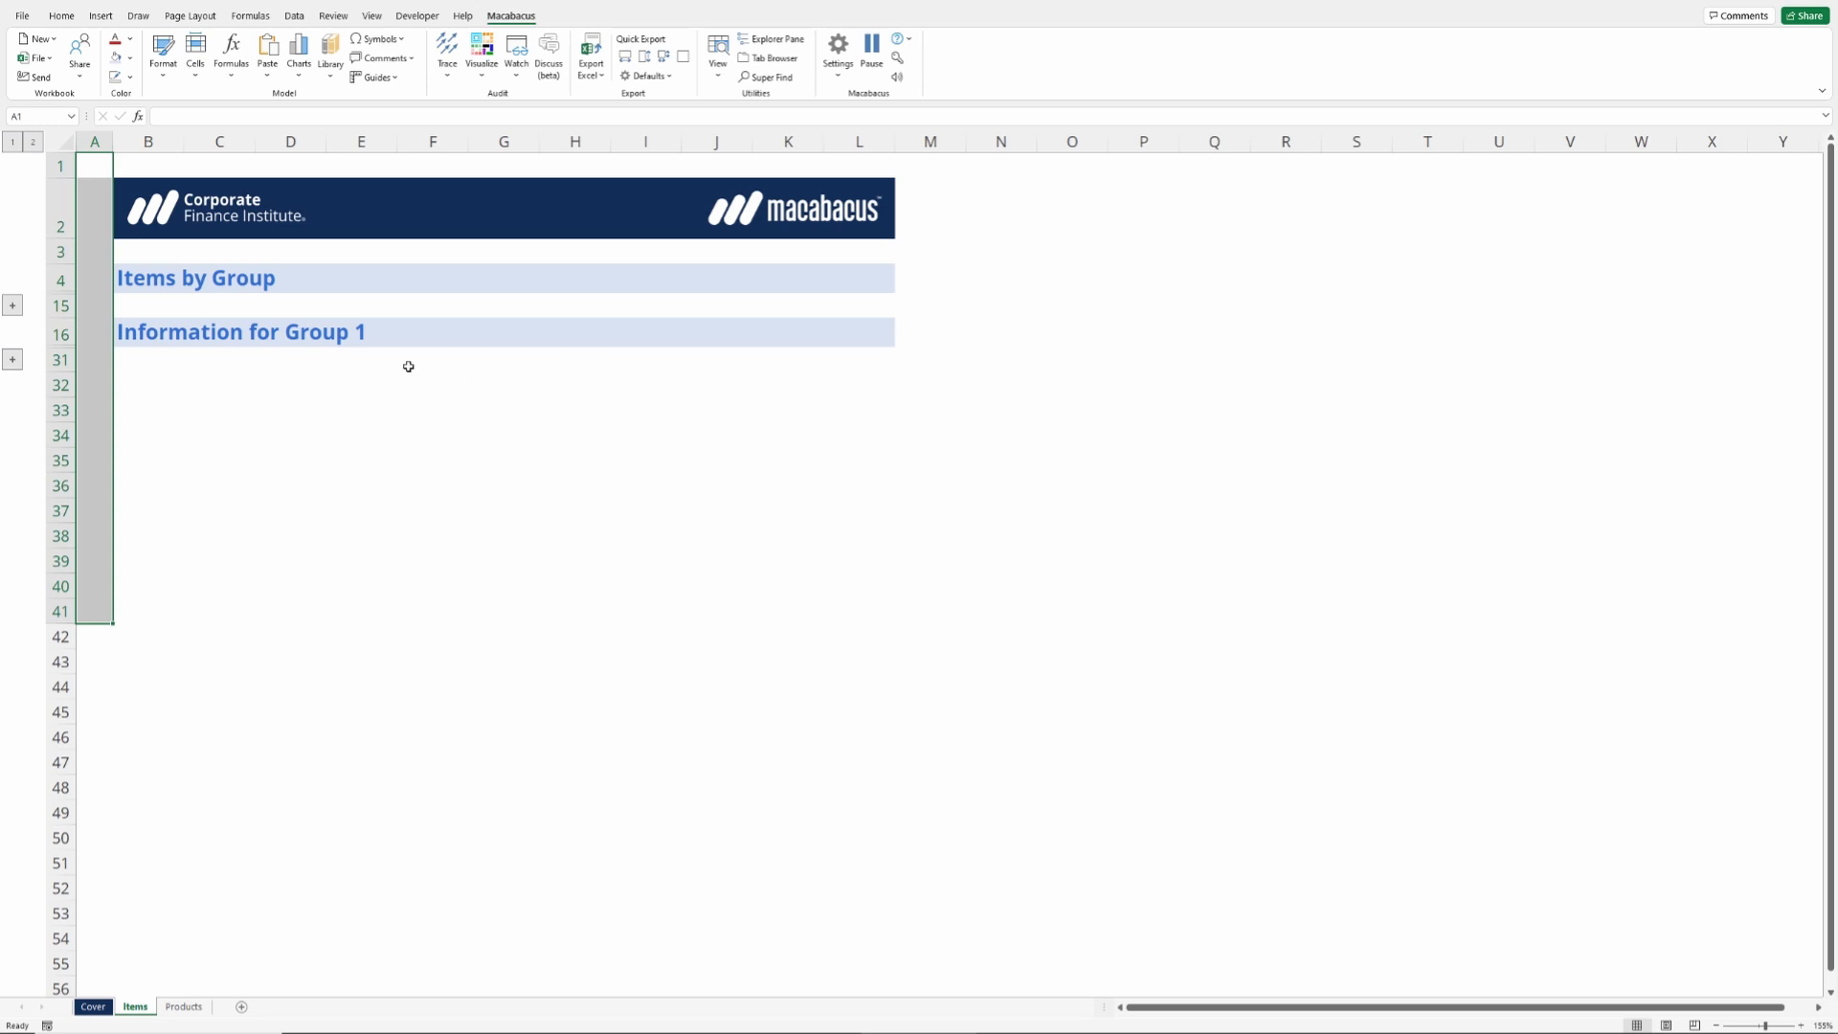
Expand the collapsed row groups under Items by Group and Information for Group 1.
click(179, 410)
click(13, 308)
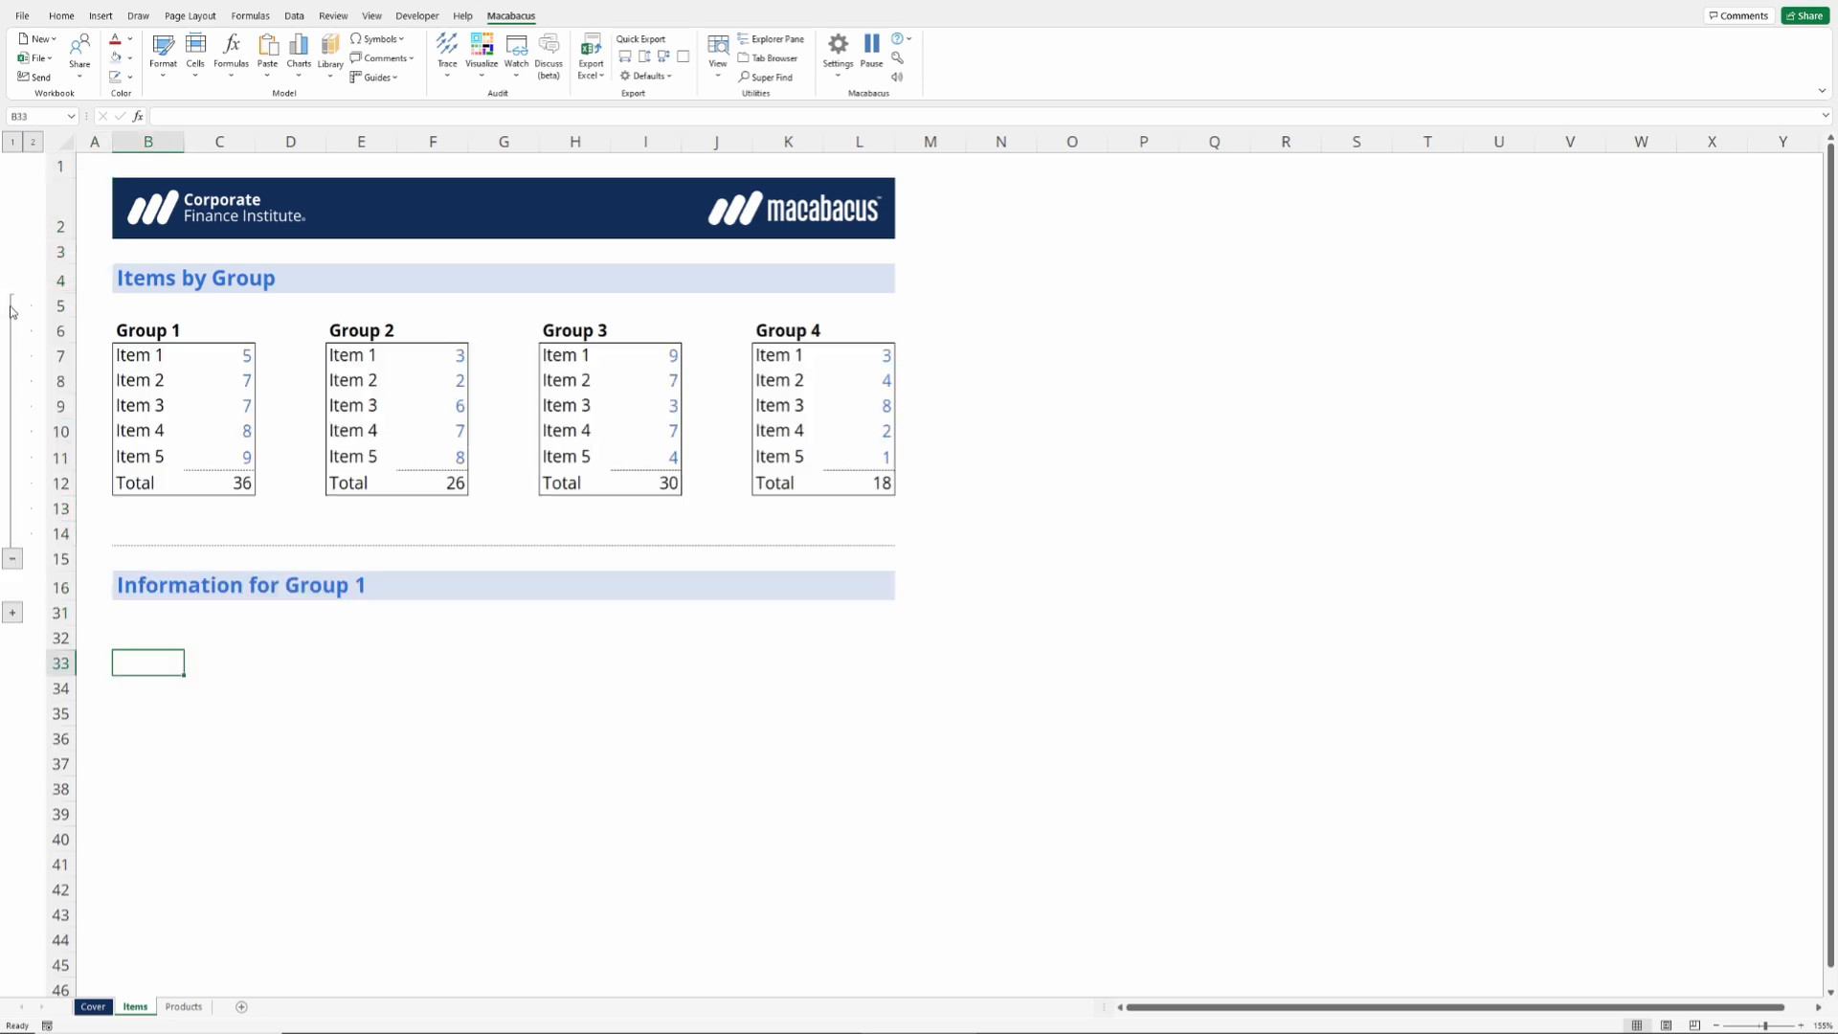
click(13, 614)
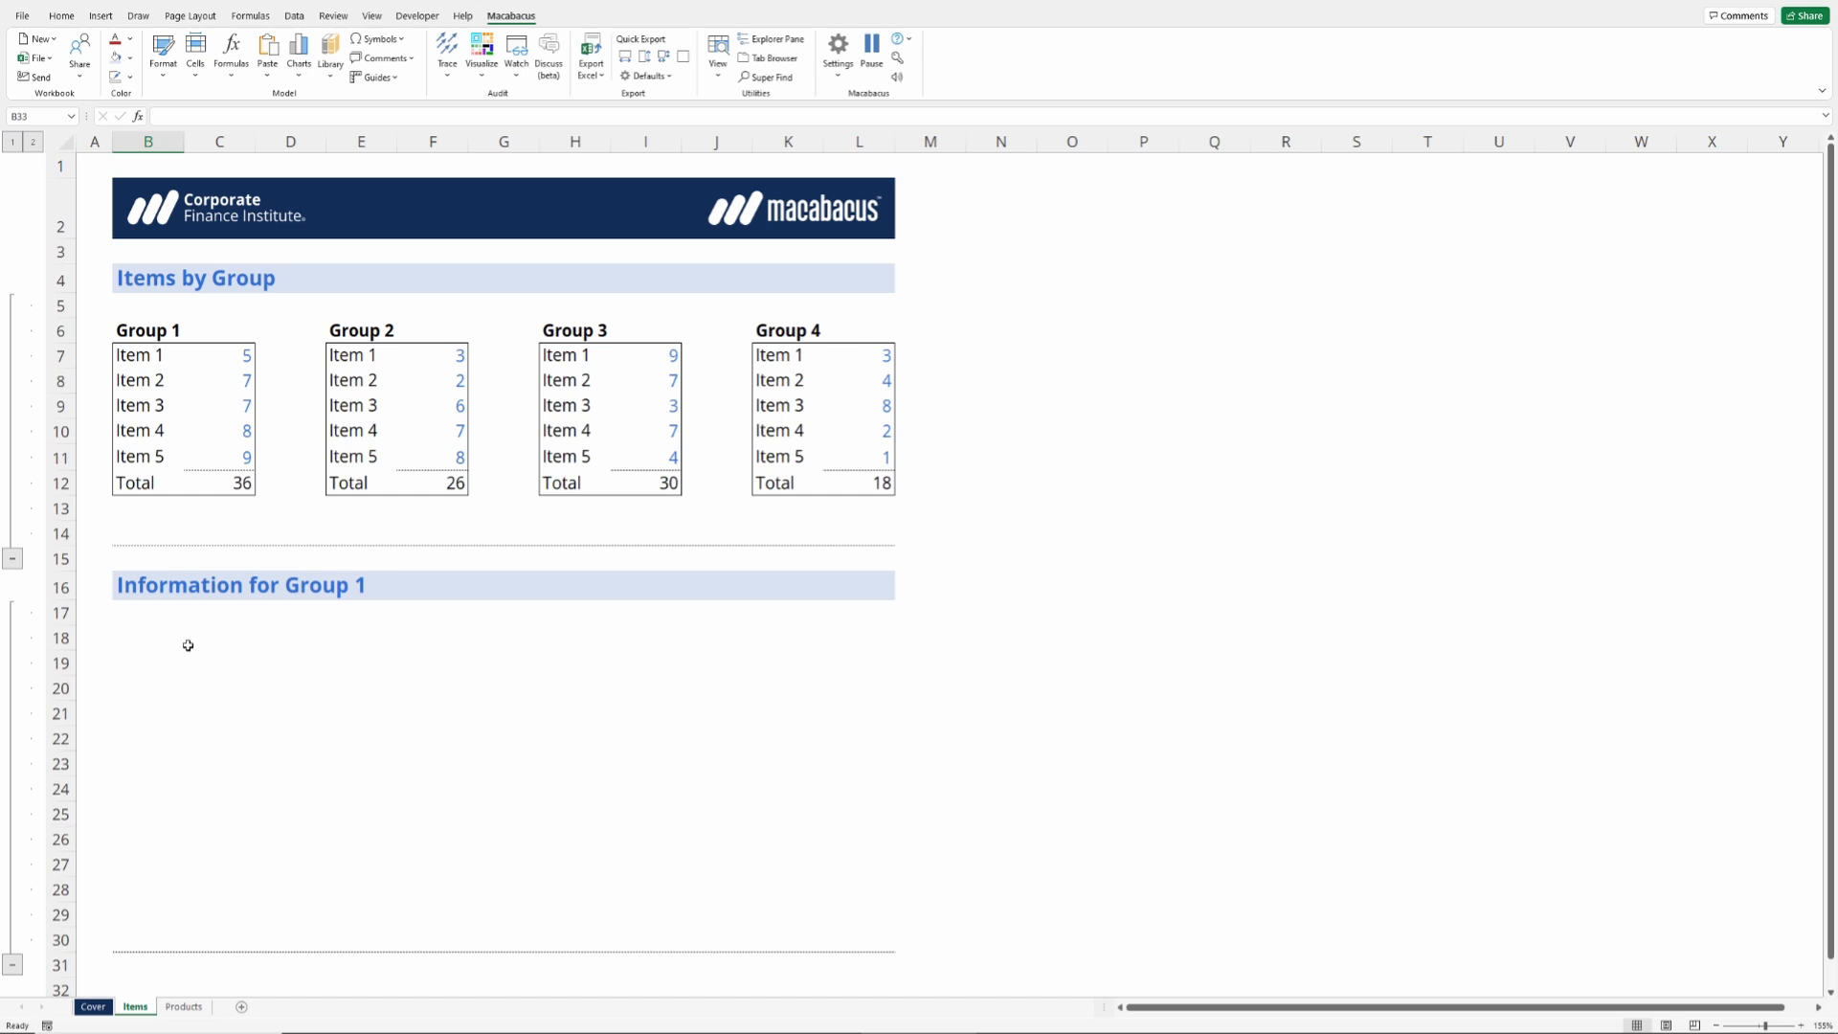
Inspect the Watch Window for remaining watches, and close it.
key(alt)
key(m)
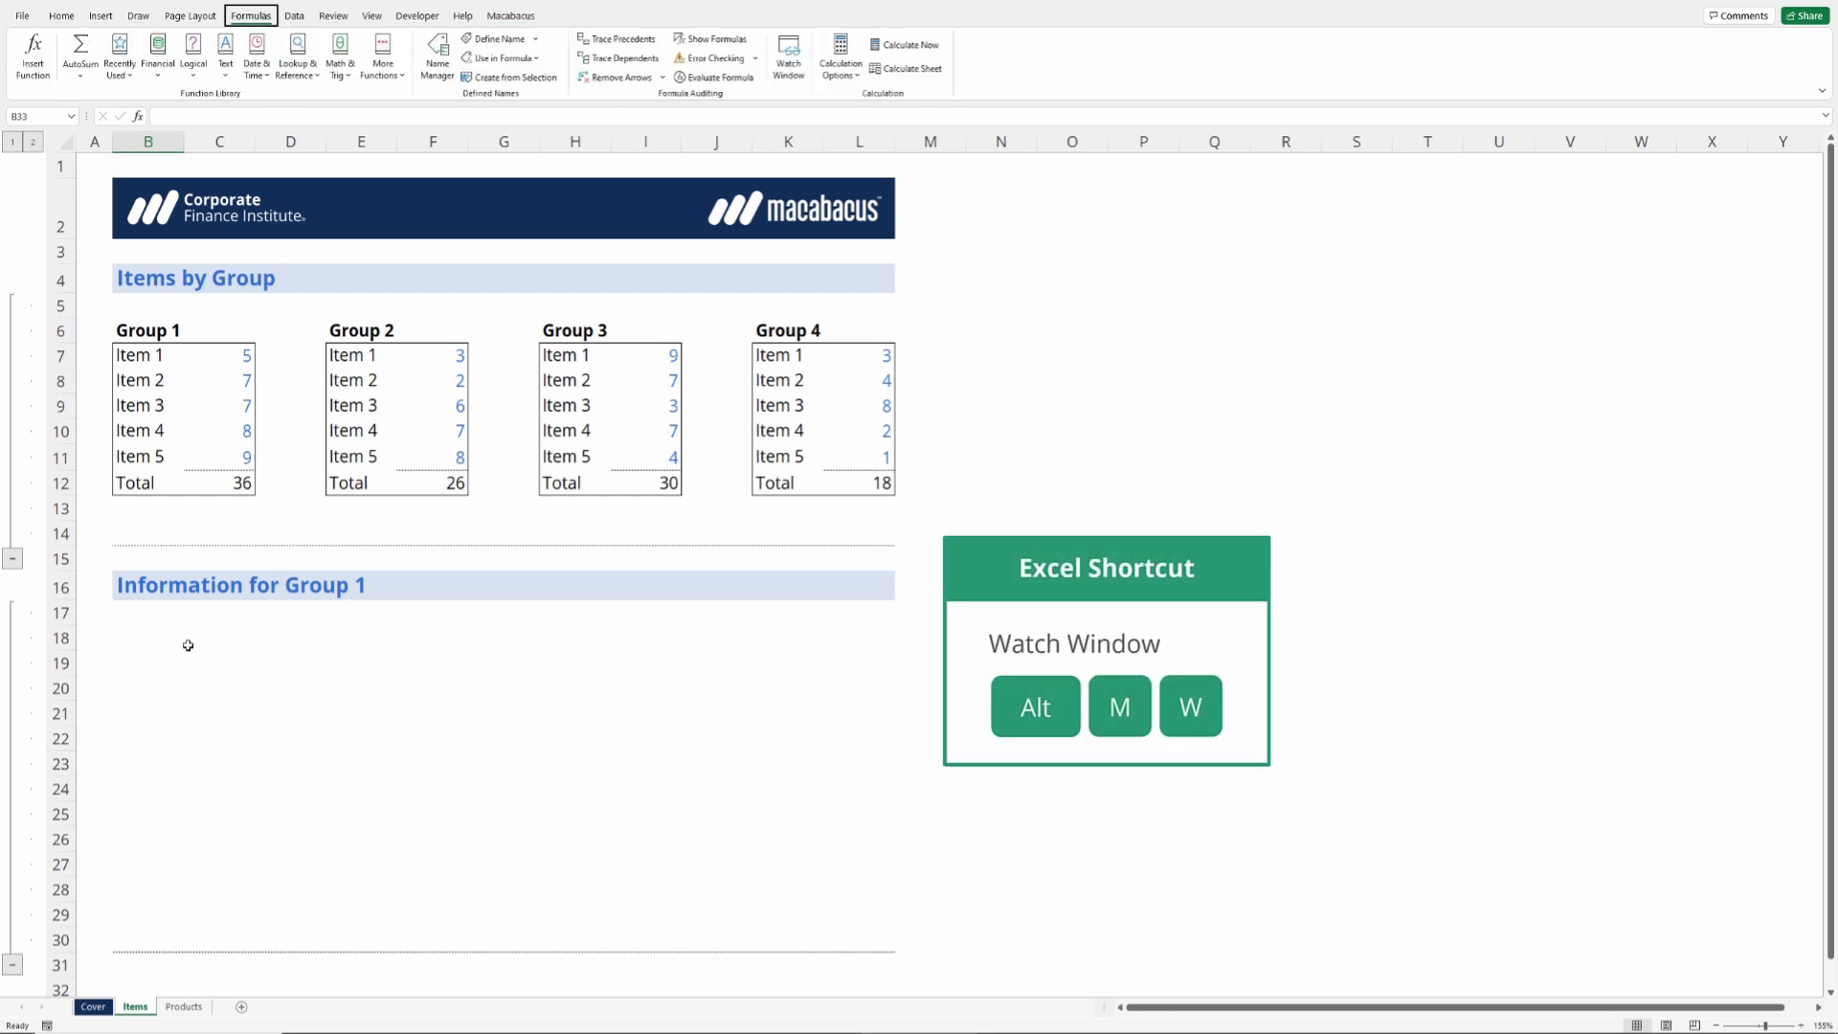
key(w)
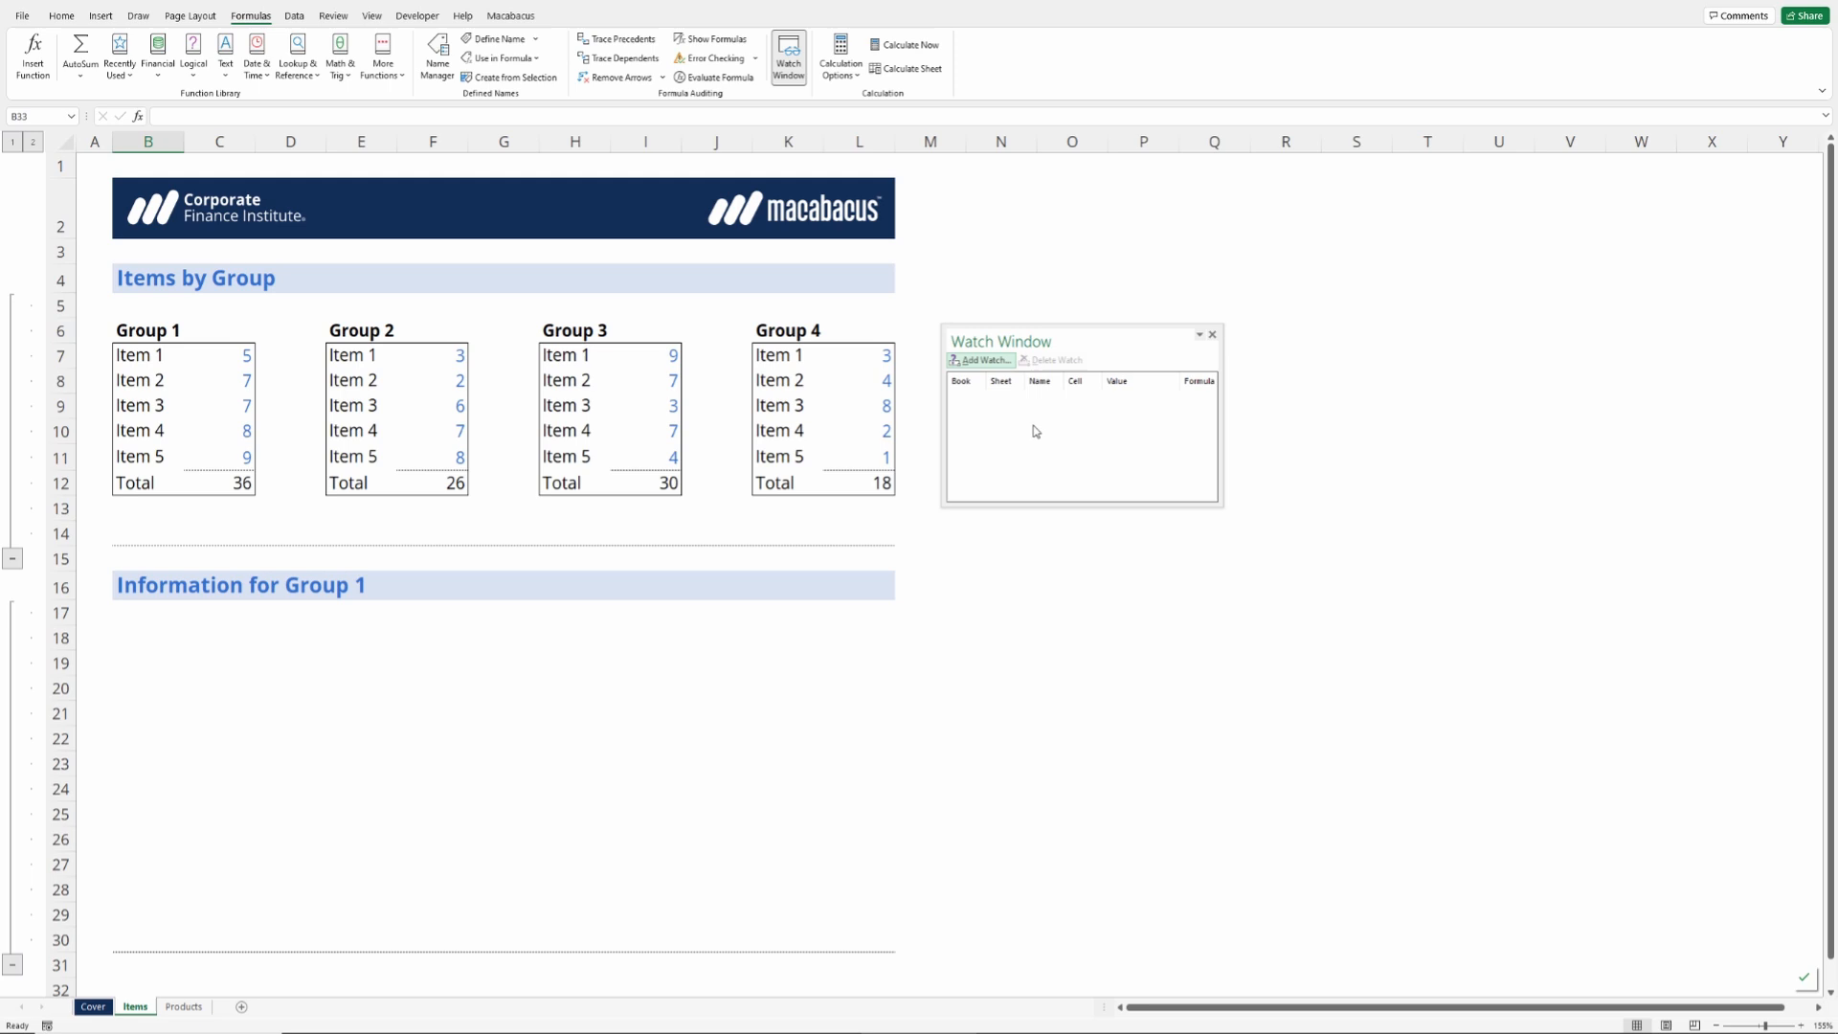
click(1212, 334)
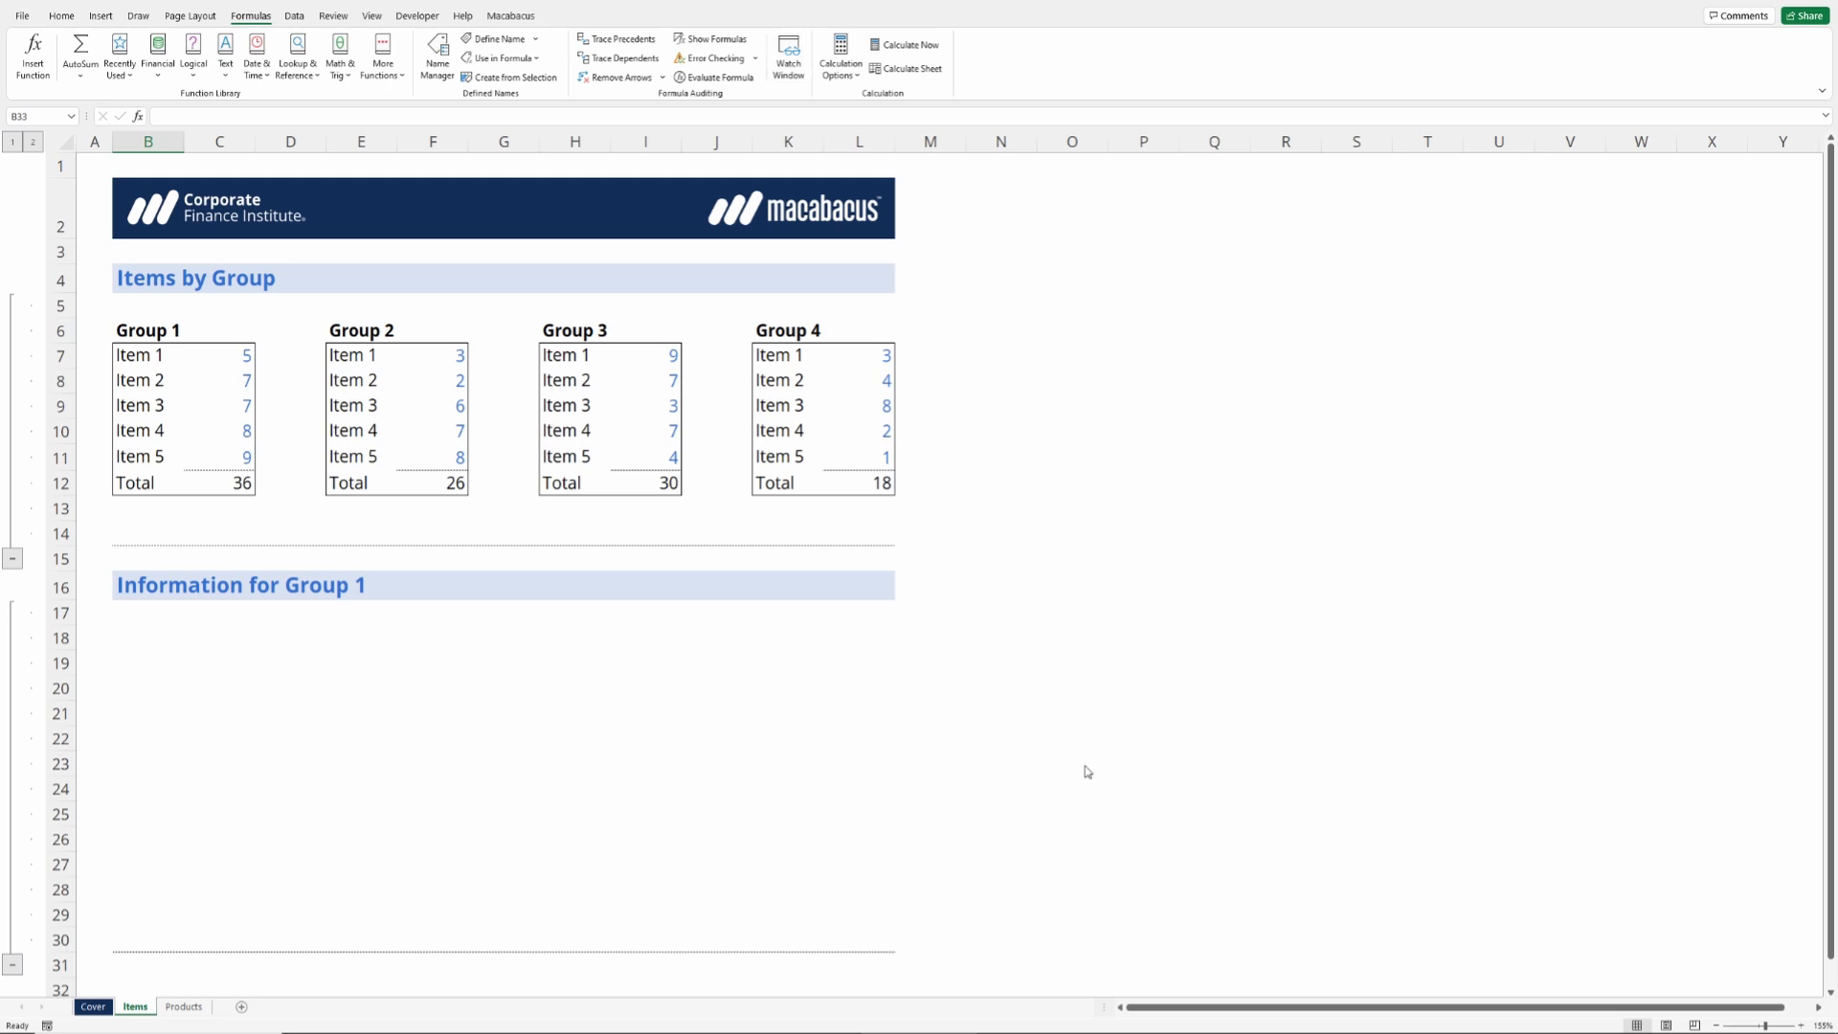